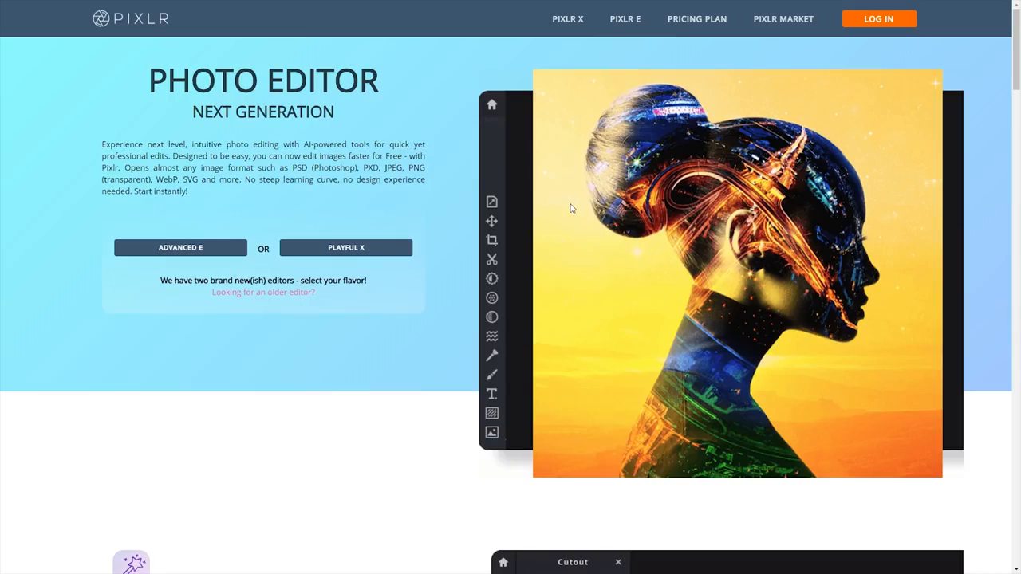
pyautogui.moveTo(314, 168)
pyautogui.mouseDown()
pyautogui.moveTo(355, 168)
pyautogui.moveTo(313, 168)
pyautogui.mouseUp()
pyautogui.click(357, 168)
pyautogui.click(313, 168)
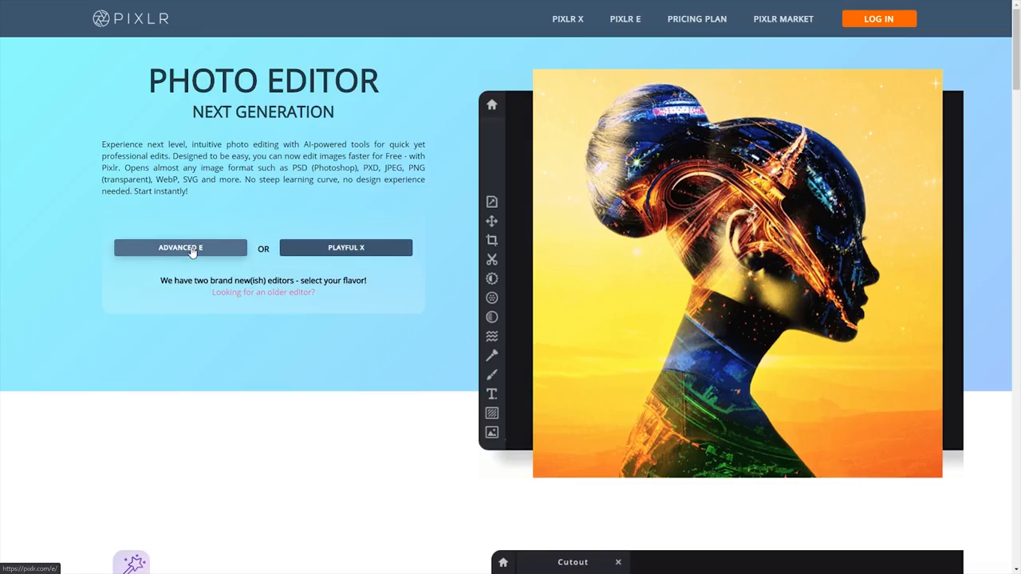
# - Open the Playful X editor and remove the untitled document from the history
pyautogui.click(349, 248)
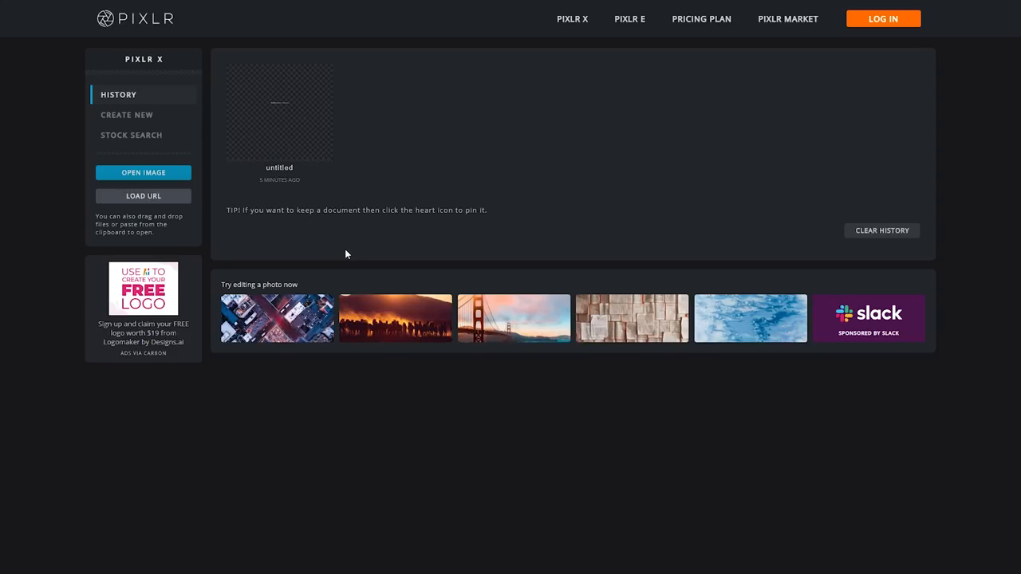
pyautogui.moveTo(309, 124)
pyautogui.click(323, 74)
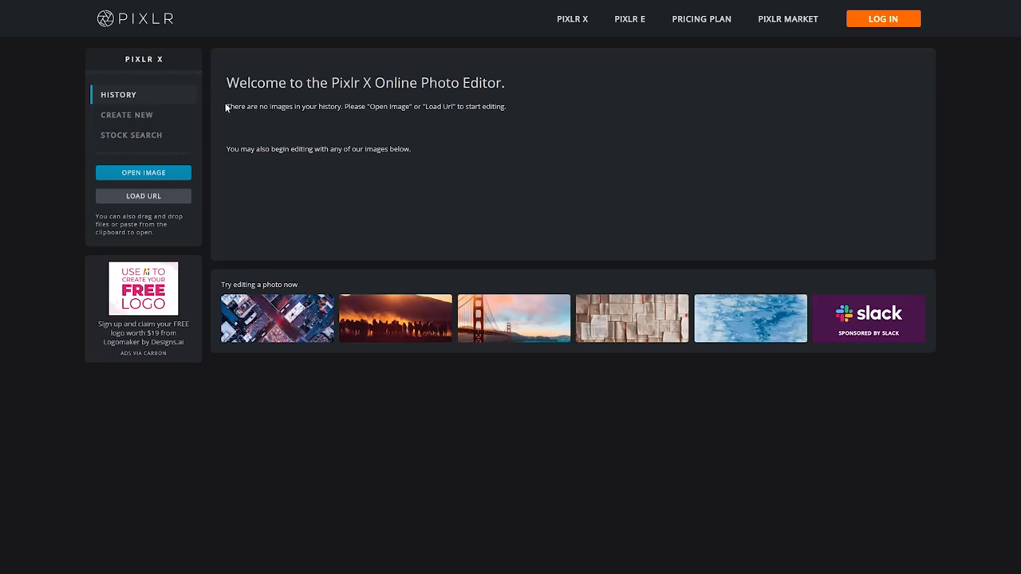
# - Create a new blank document using the Web 720p preset (1280x720)
pyautogui.click(144, 116)
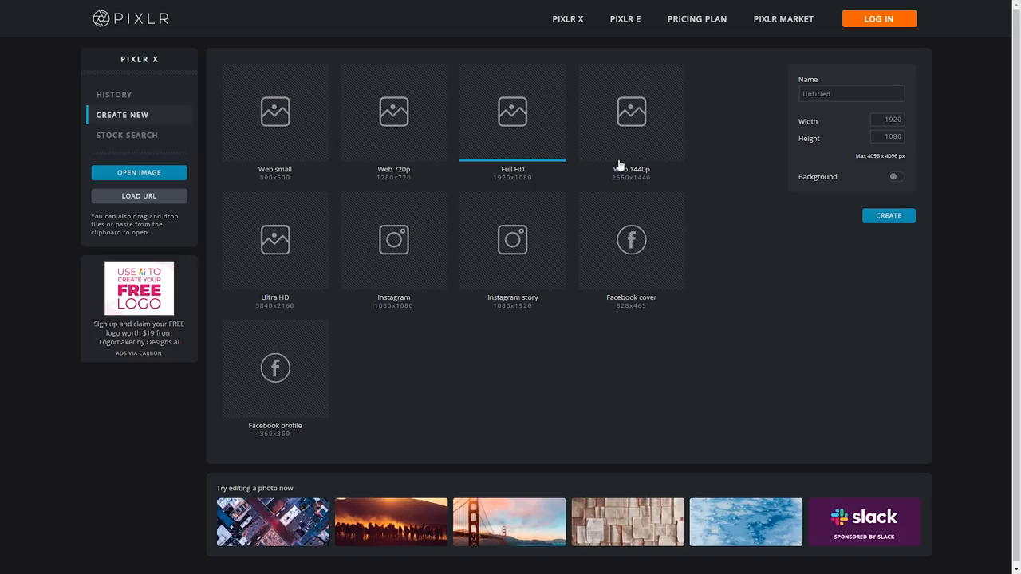
pyautogui.click(405, 128)
pyautogui.click(886, 217)
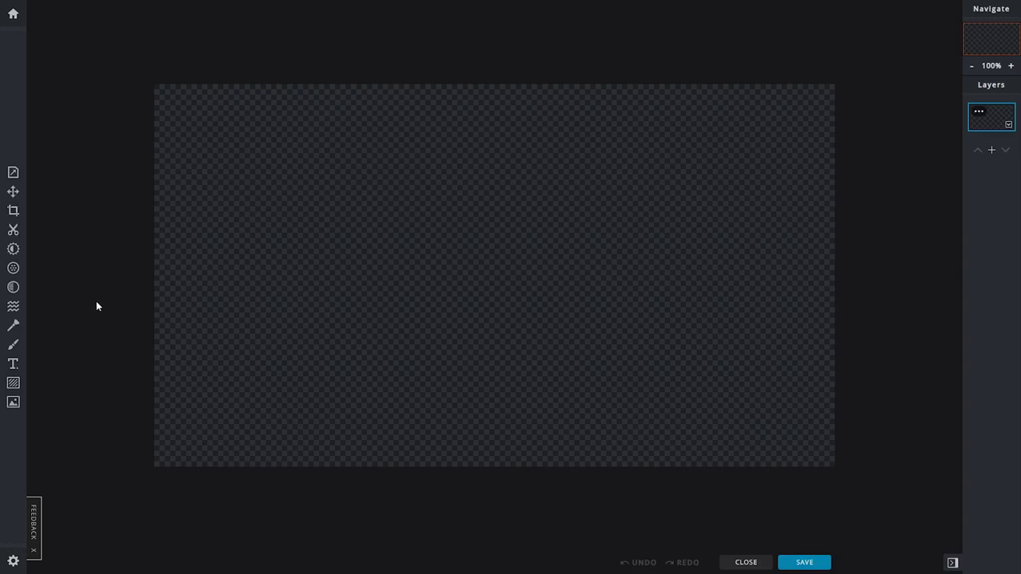
# - Search the stock image library for "fortnite", then return to the document without adding an image
pyautogui.click(13, 404)
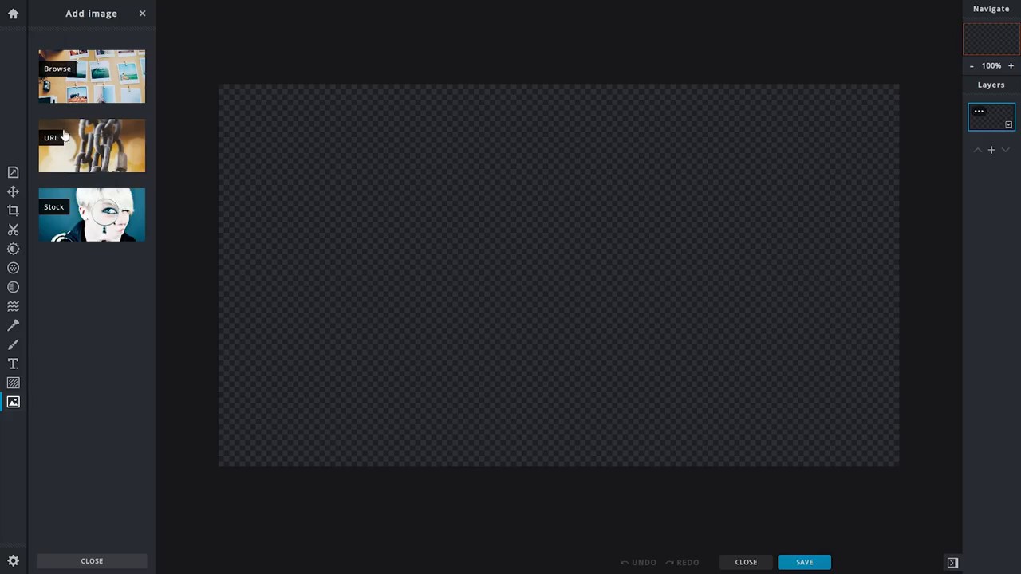
pyautogui.click(79, 214)
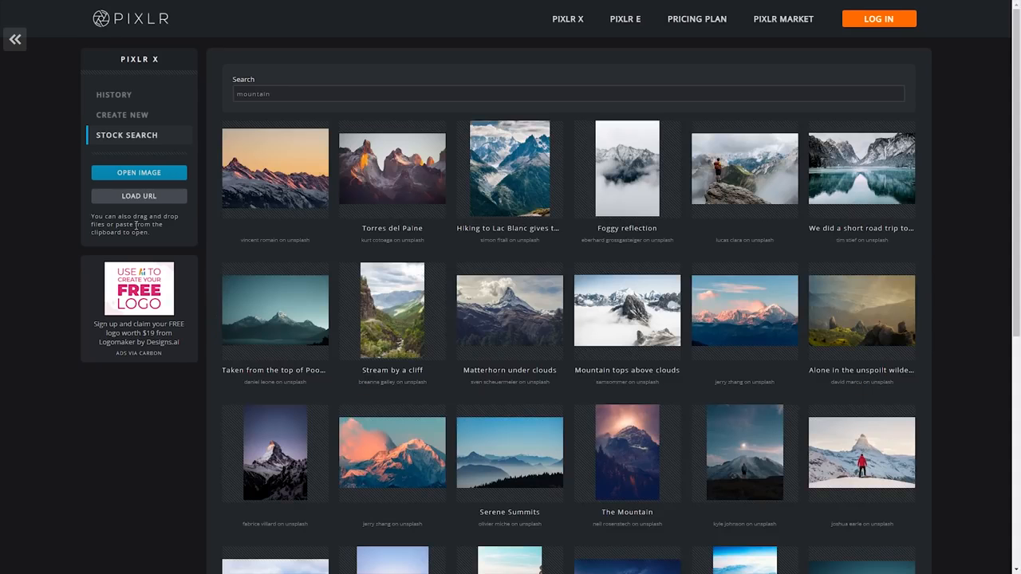
pyautogui.click(284, 94)
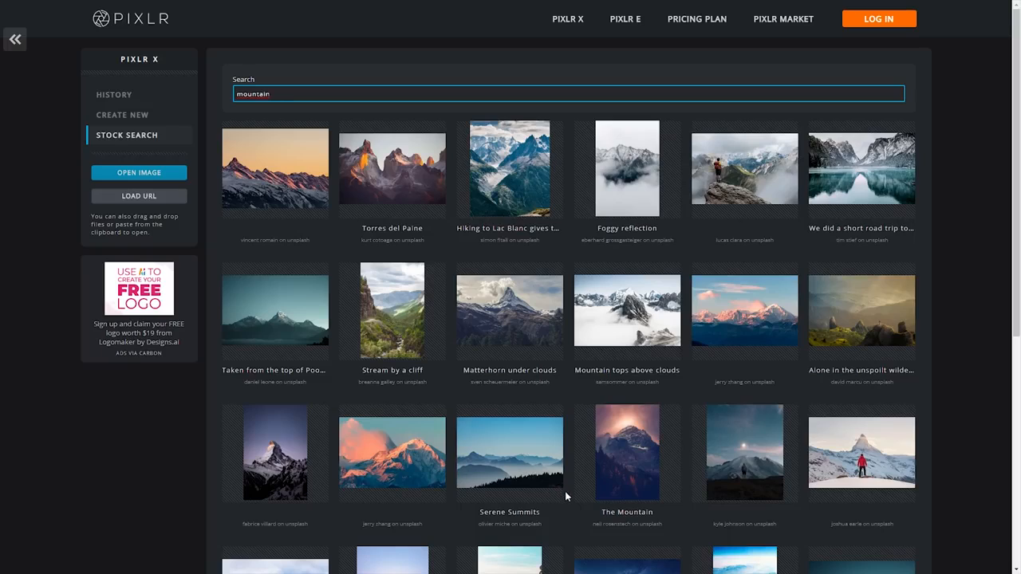
pyautogui.moveTo(271, 93); pyautogui.dragTo(211, 91)
pyautogui.write('fortnite')
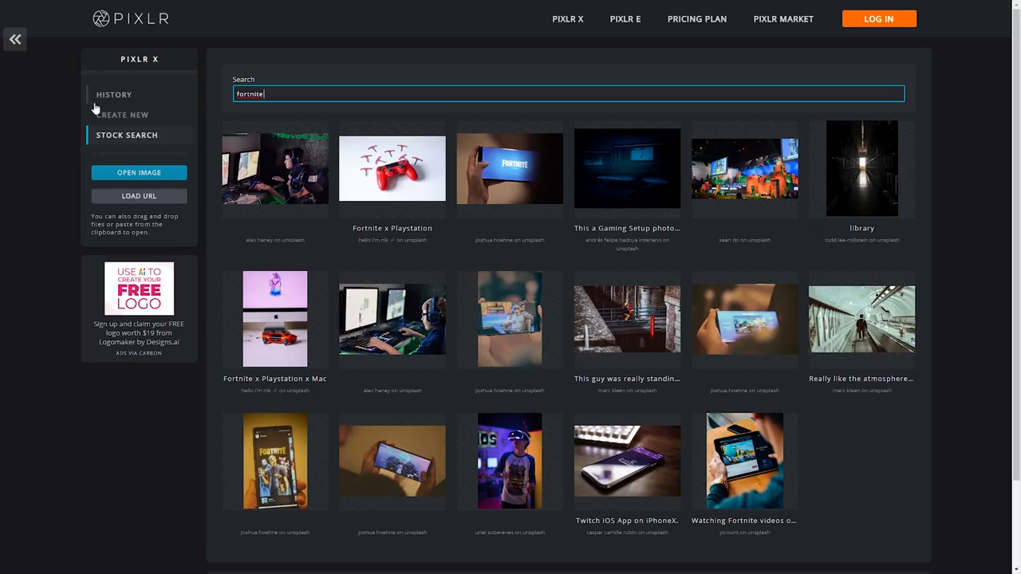
pyautogui.click(16, 39)
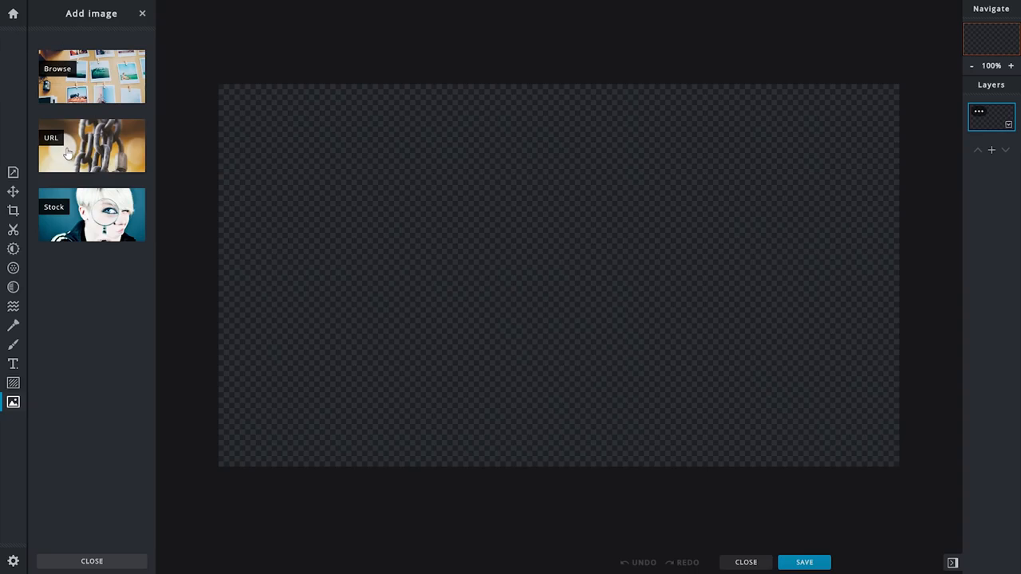
pyautogui.click(91, 140)
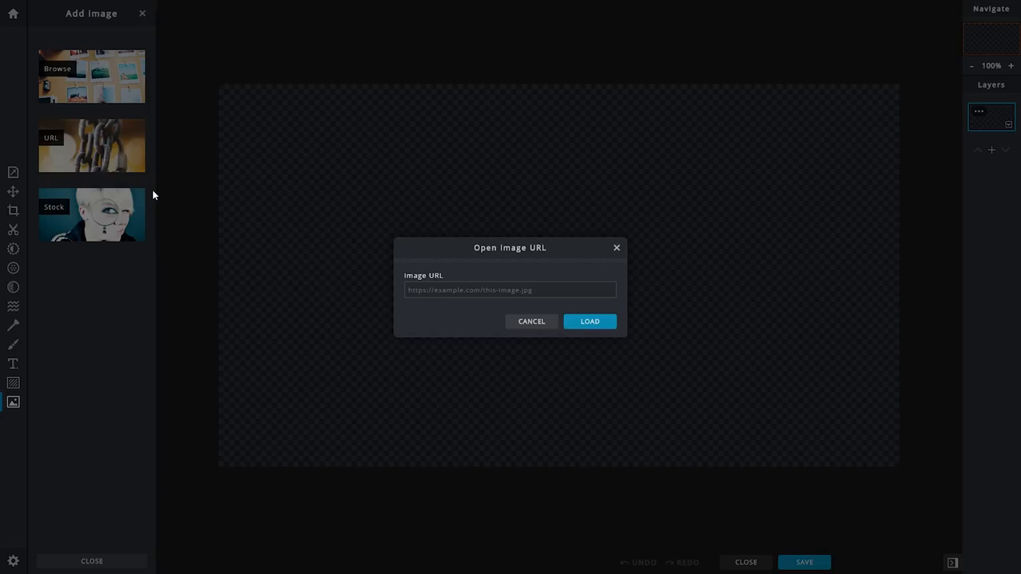
pyautogui.click(423, 289)
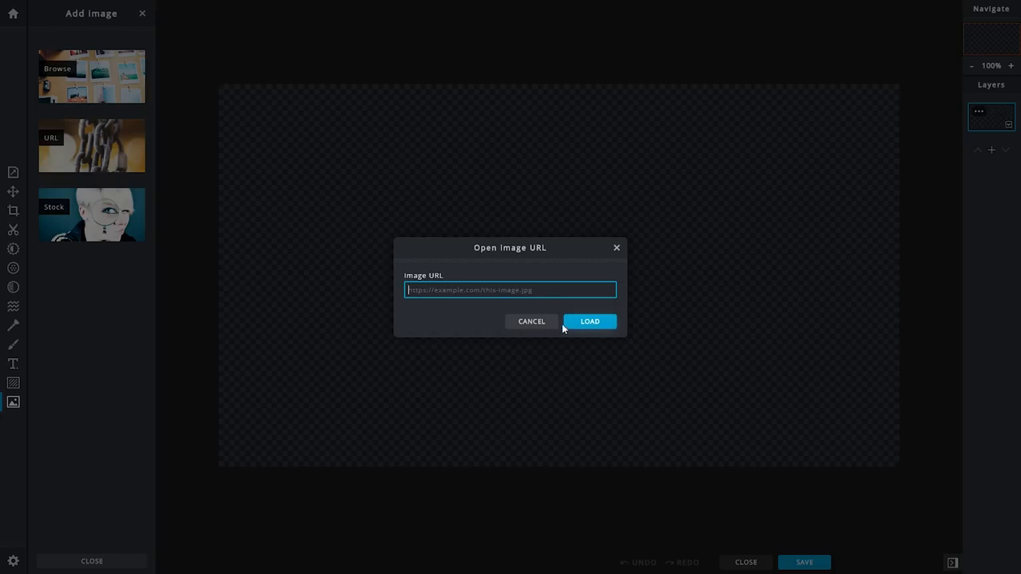
pyautogui.click(616, 248)
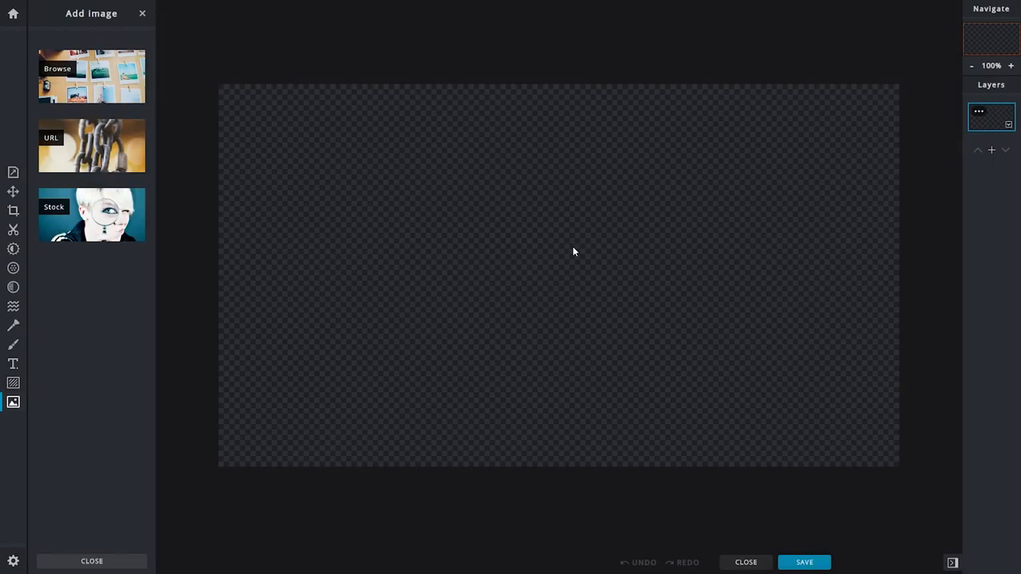
# - Add the blue grunge texture image from the computer as a layer covering the current document
pyautogui.click(109, 94)
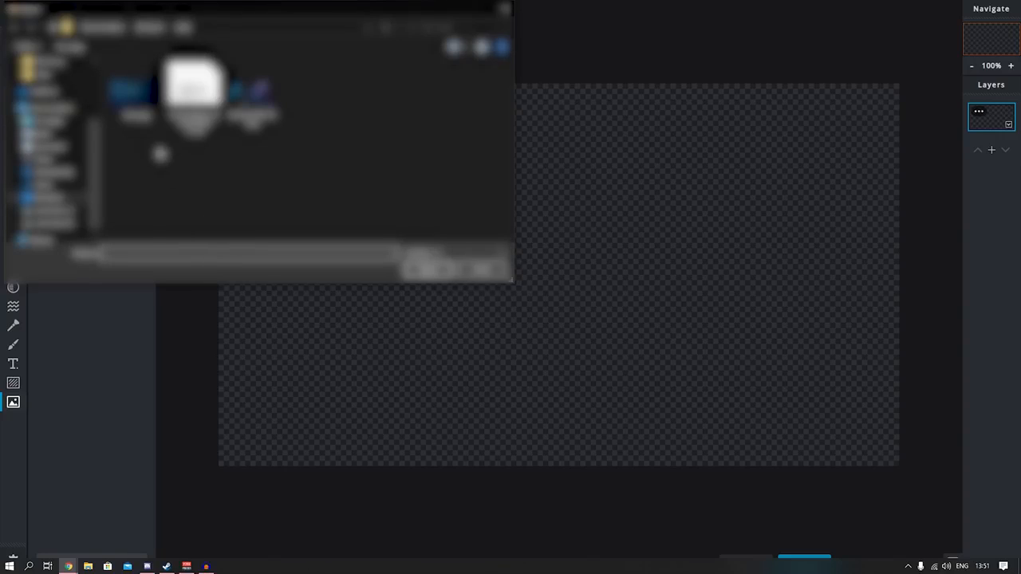
pyautogui.click(142, 120)
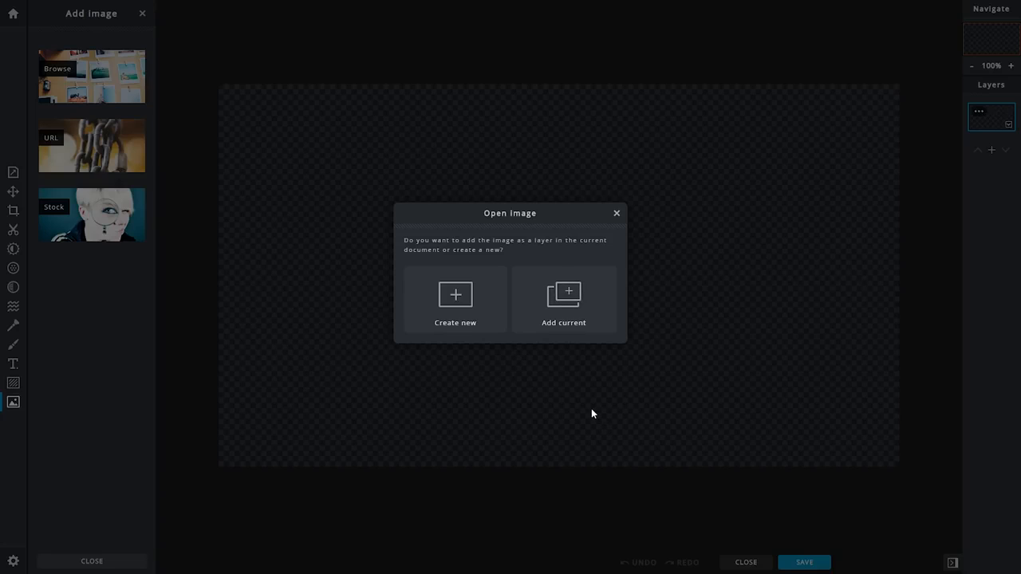
pyautogui.click(571, 322)
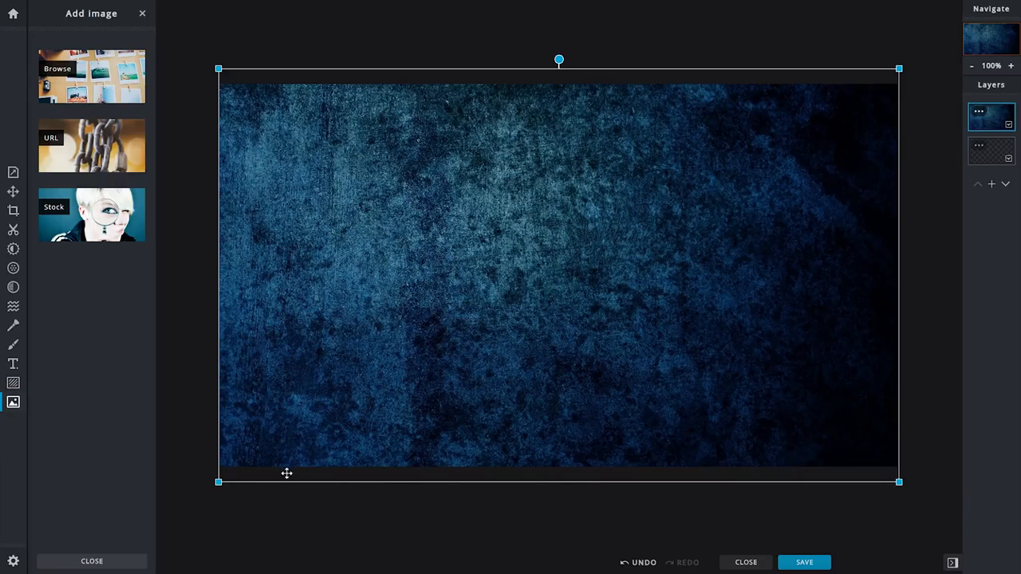
pyautogui.click(179, 411)
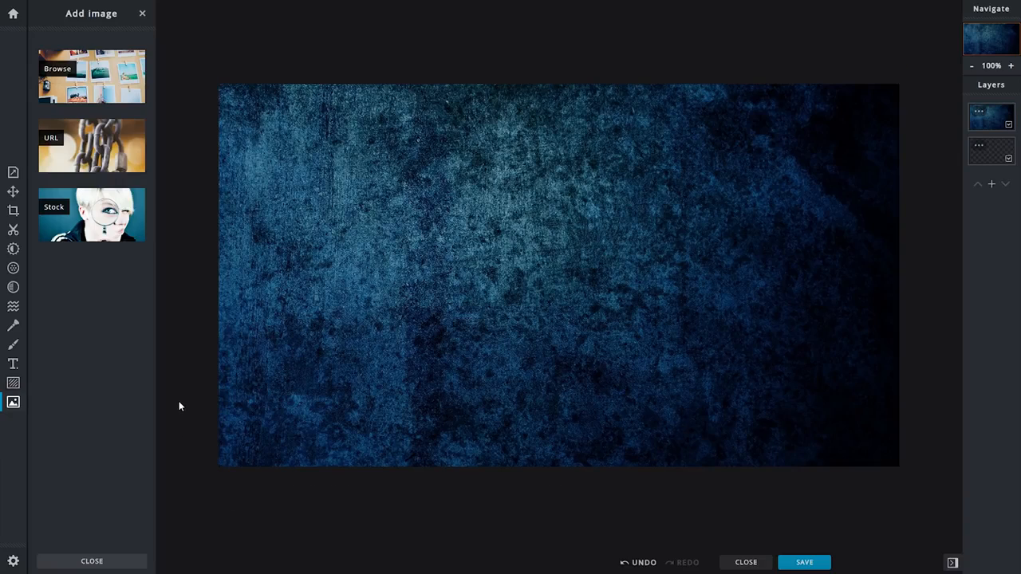
pyautogui.click(375, 357)
pyautogui.moveTo(899, 482)
pyautogui.mouseDown()
pyautogui.moveTo(908, 480)
pyautogui.moveTo(900, 476)
pyautogui.mouseUp()
pyautogui.click(916, 471)
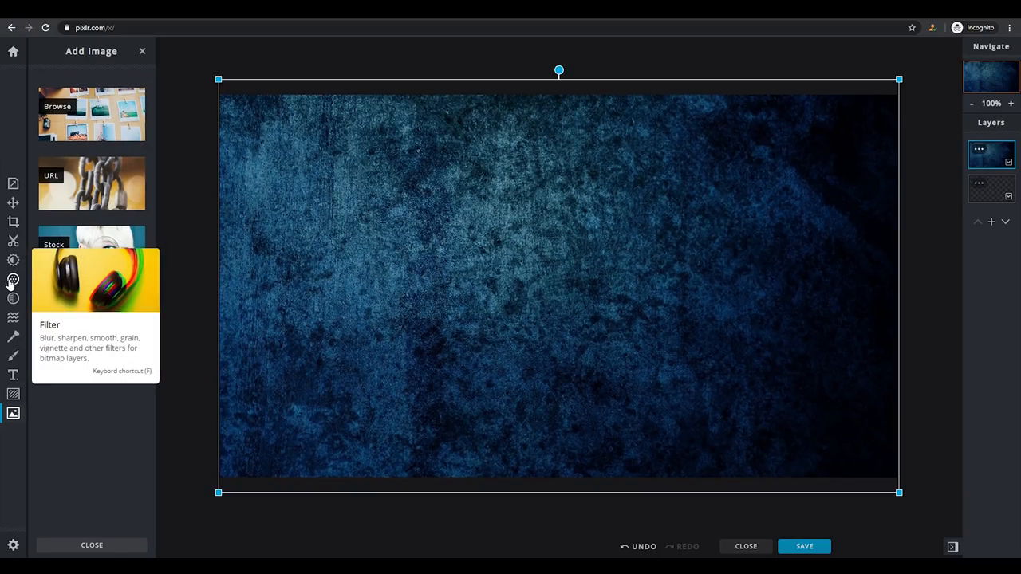
# - Try a Blur filter of 26 on the blue background image layer
pyautogui.click(12, 281)
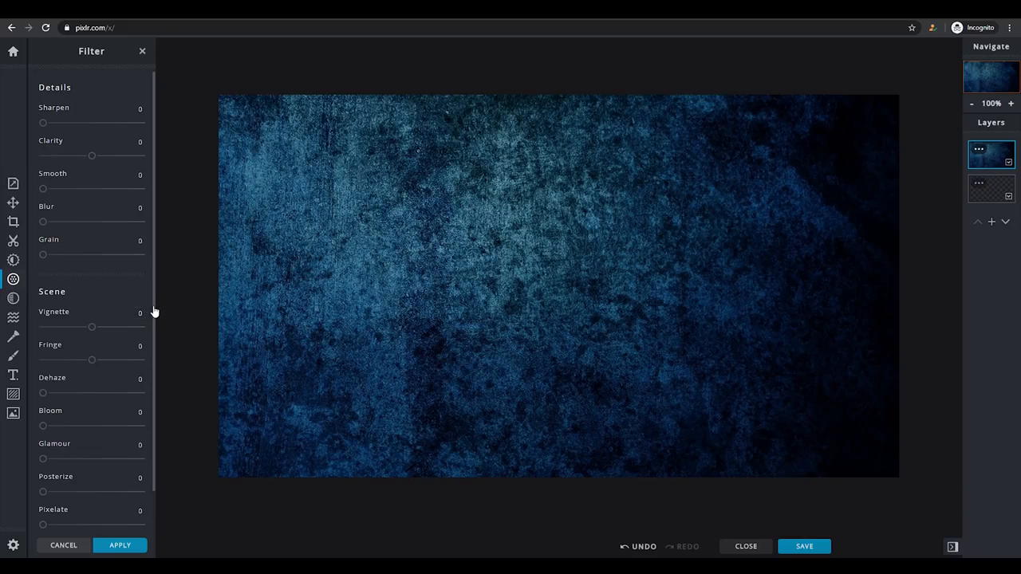
pyautogui.moveTo(154, 311); pyautogui.dragTo(148, 363)
pyautogui.moveTo(92, 283)
pyautogui.mouseDown()
pyautogui.moveTo(63, 284)
pyautogui.moveTo(92, 285)
pyautogui.mouseUp()
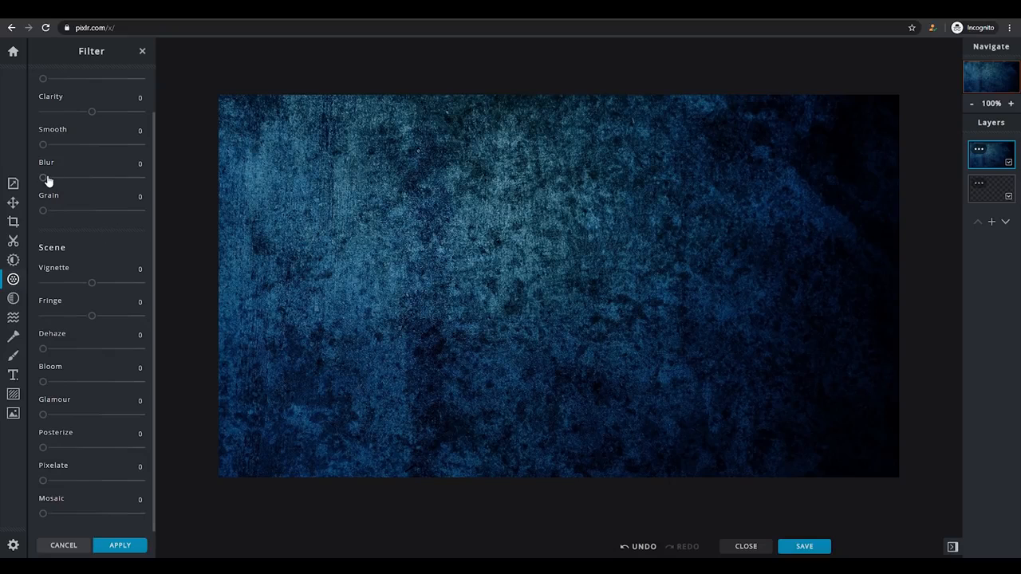
pyautogui.moveTo(44, 181); pyautogui.dragTo(69, 183)
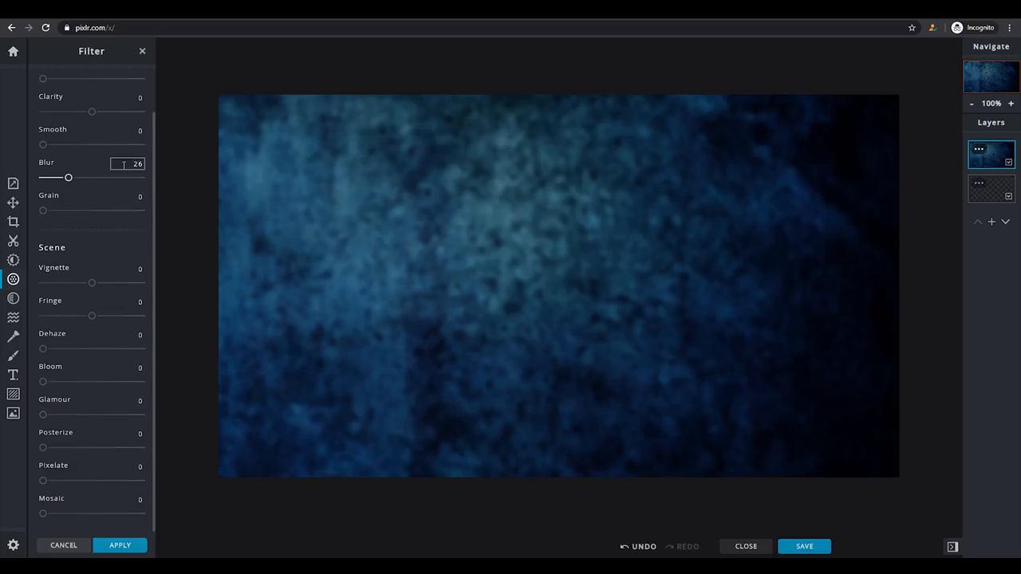
pyautogui.moveTo(156, 214); pyautogui.dragTo(155, 157)
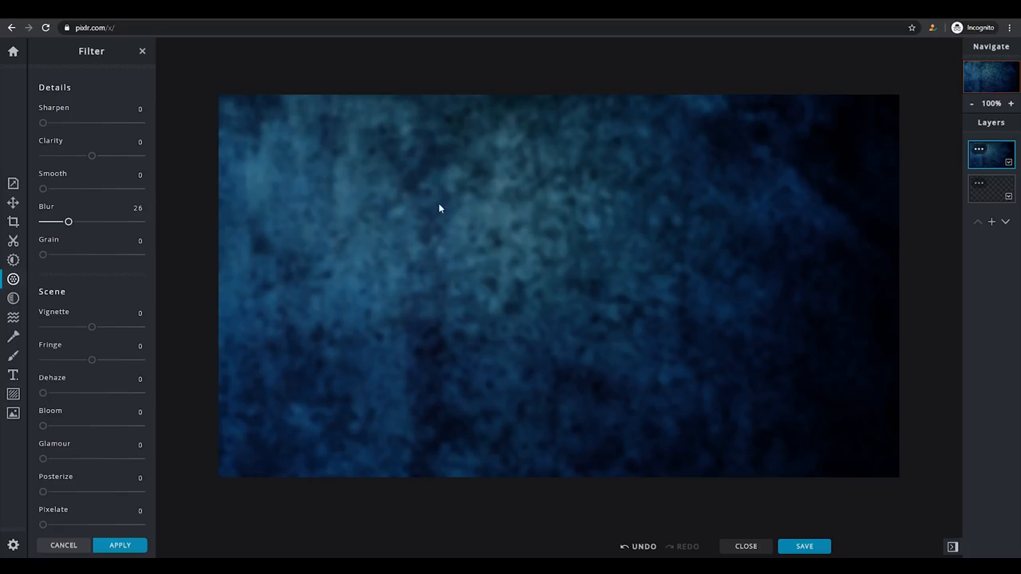
pyautogui.click(142, 51)
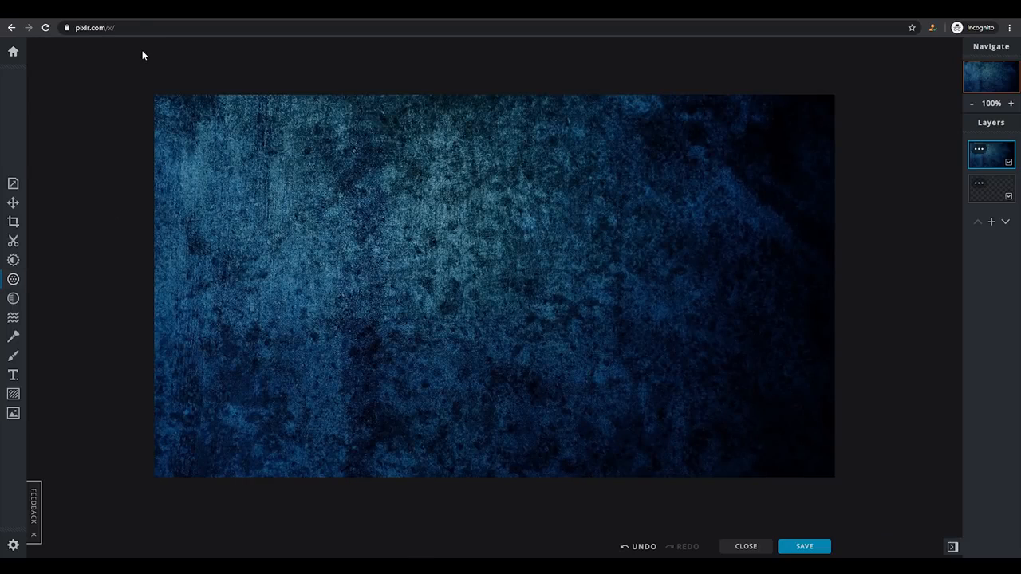
# - Add a new text layer in Arial and position it in the upper part of the canvas
pyautogui.click(13, 377)
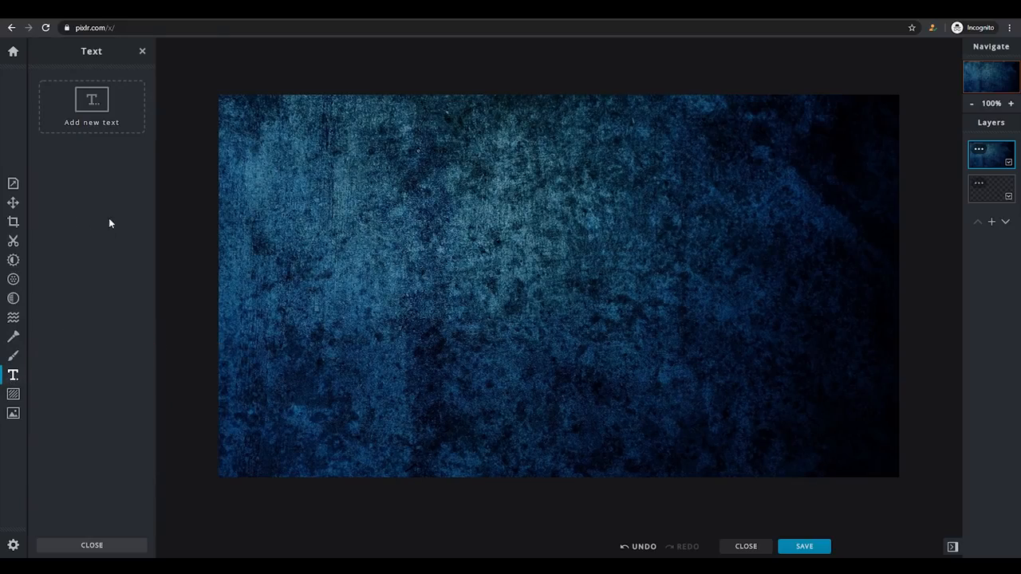
pyautogui.click(81, 126)
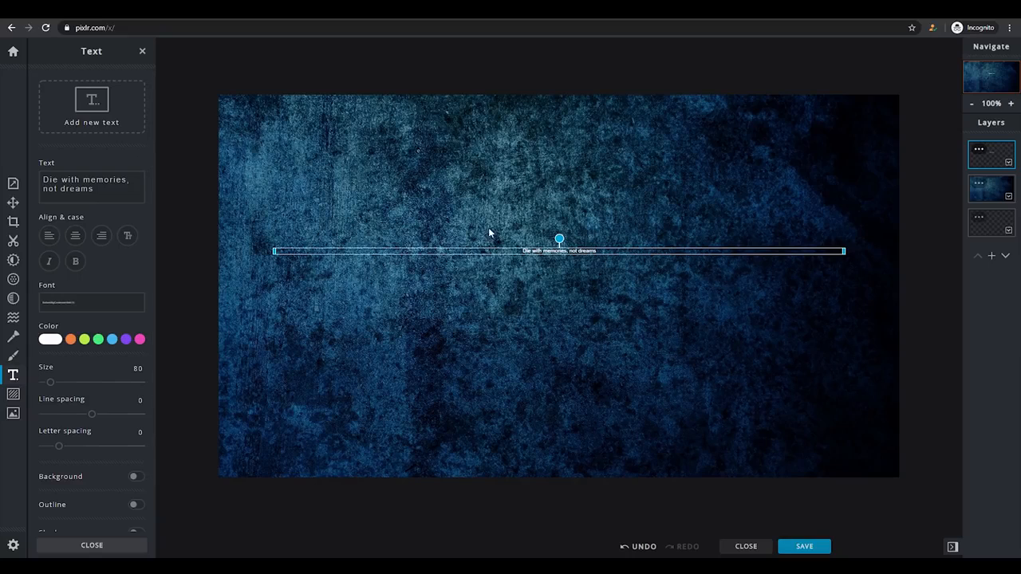
pyautogui.click(89, 303)
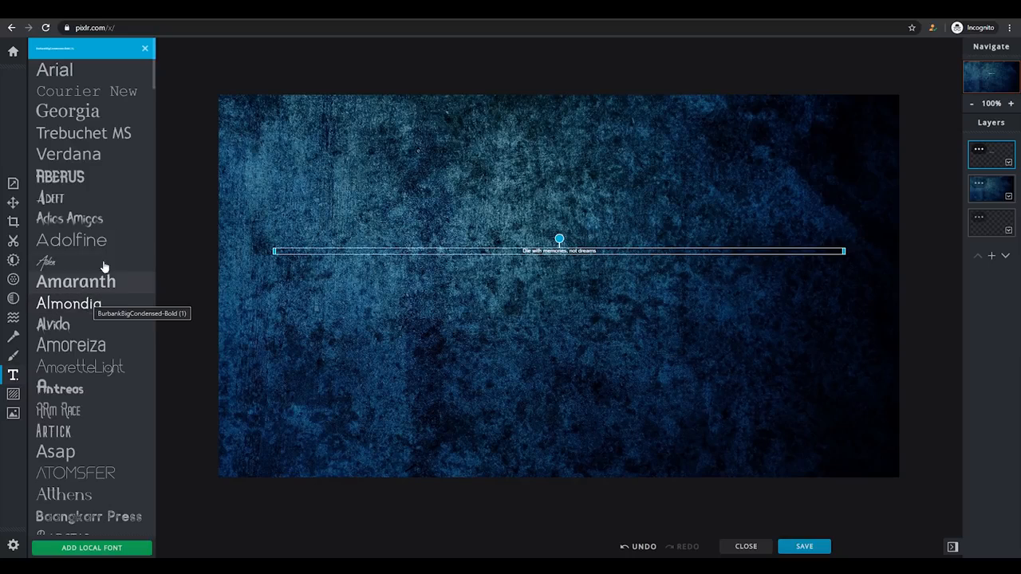
pyautogui.click(89, 75)
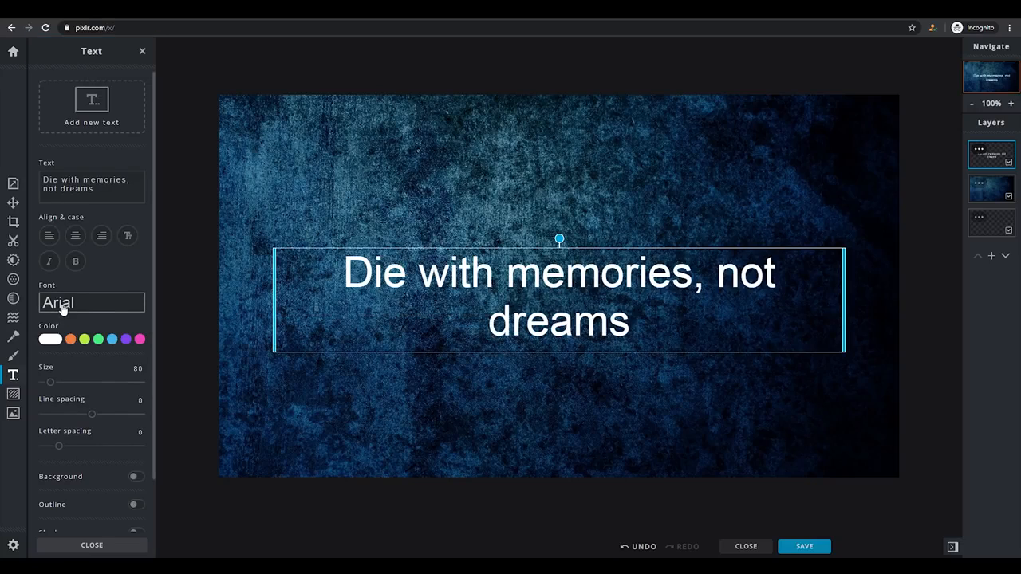
pyautogui.moveTo(550, 301); pyautogui.dragTo(550, 187)
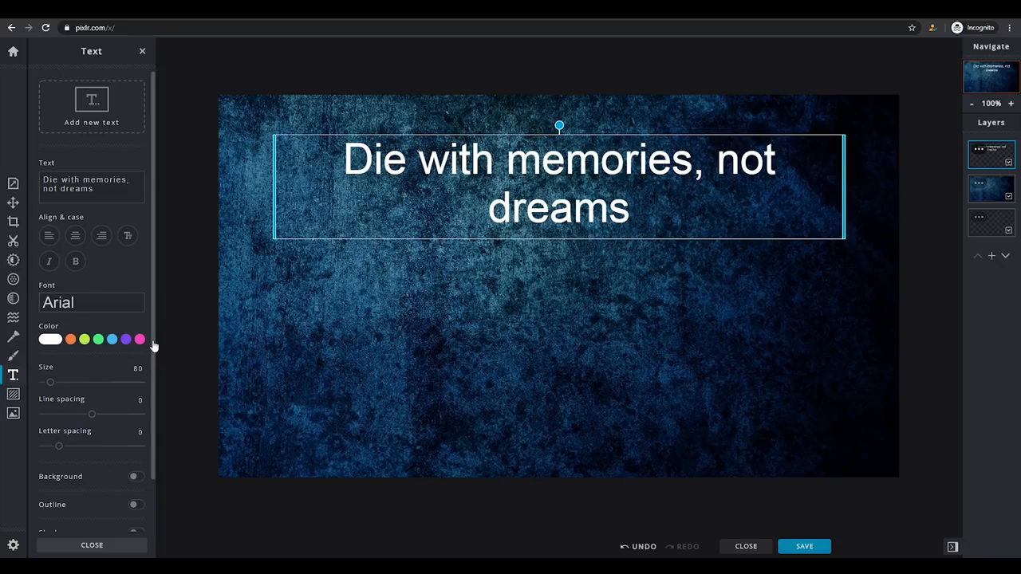
# - Replace the placeholder text with "youtube" on the first line and "thumbnail" on the second
pyautogui.moveTo(119, 189); pyautogui.dragTo(30, 170)
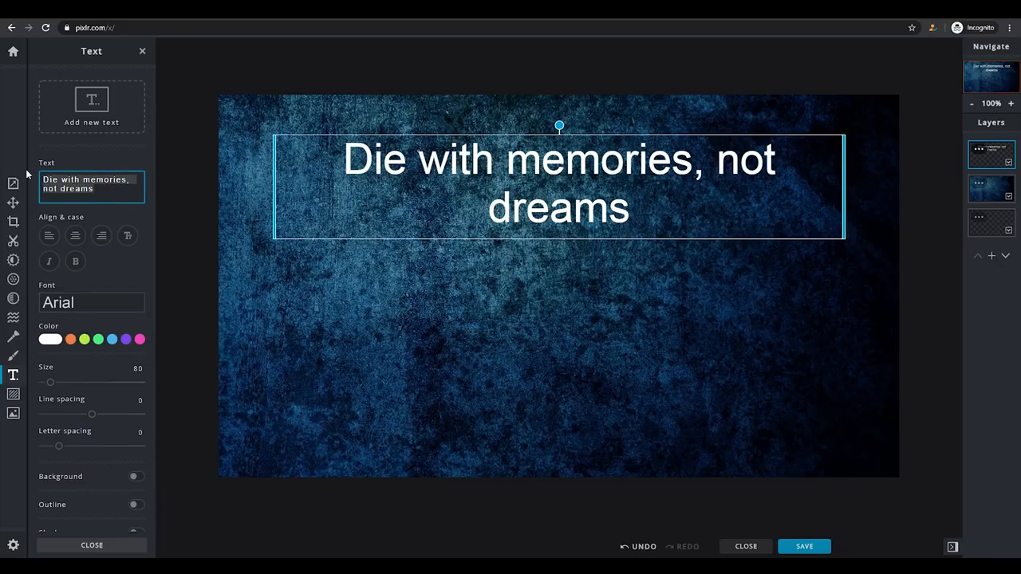
pyautogui.press('BackSpace')
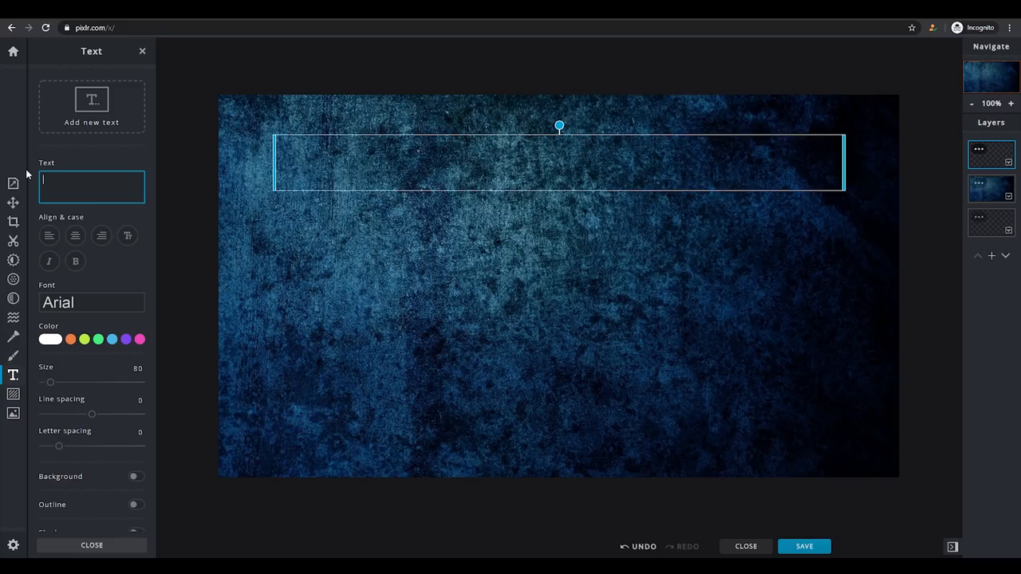
pyautogui.write('youtube')
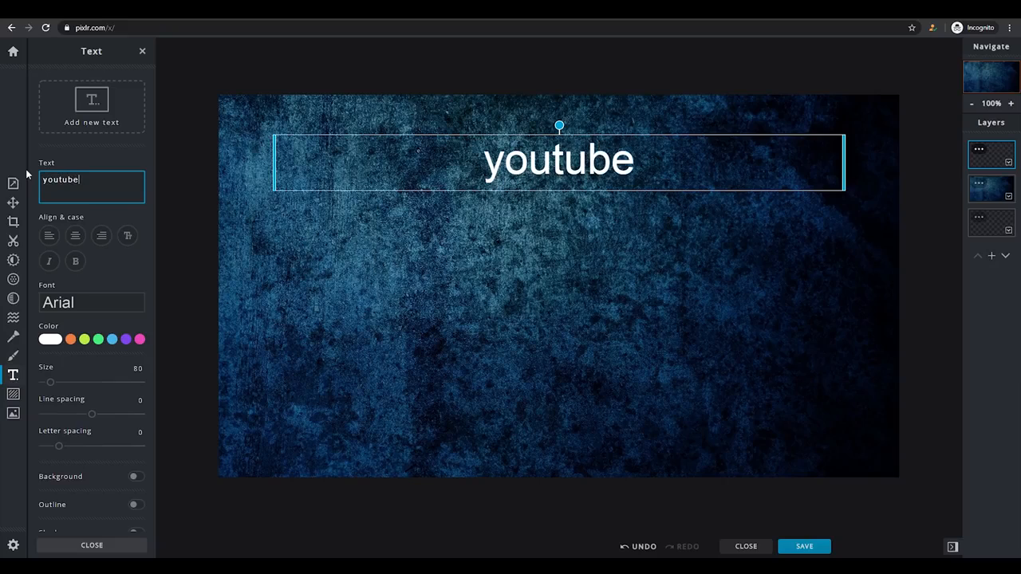
pyautogui.press('Return')
pyautogui.write('thum')
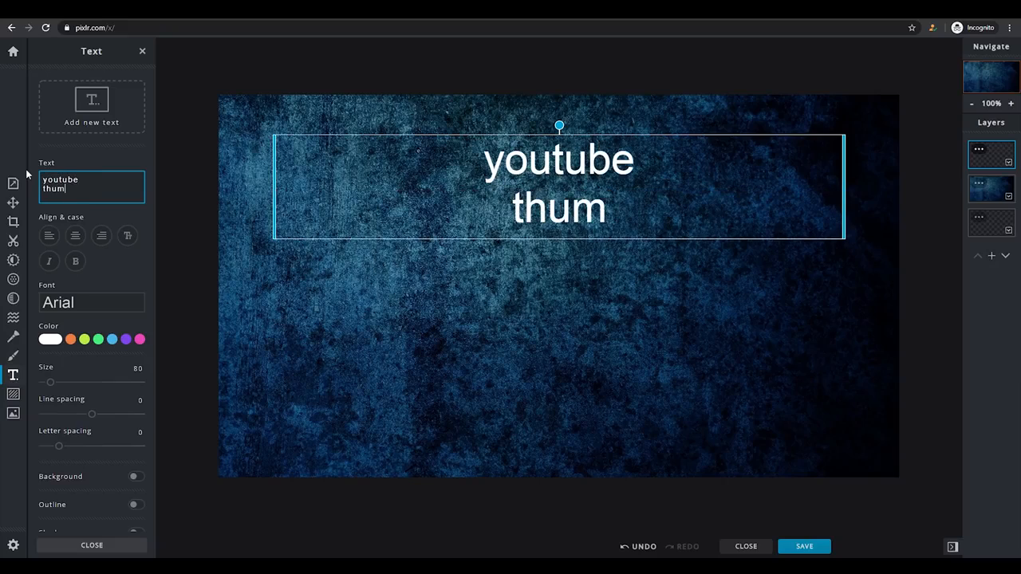
pyautogui.write('bnail')
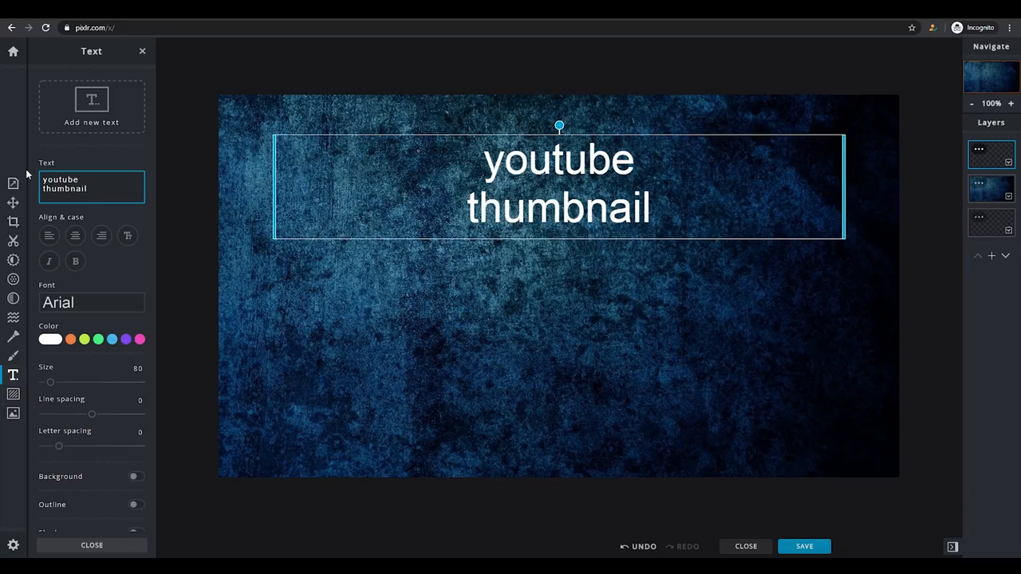
pyautogui.click(562, 195)
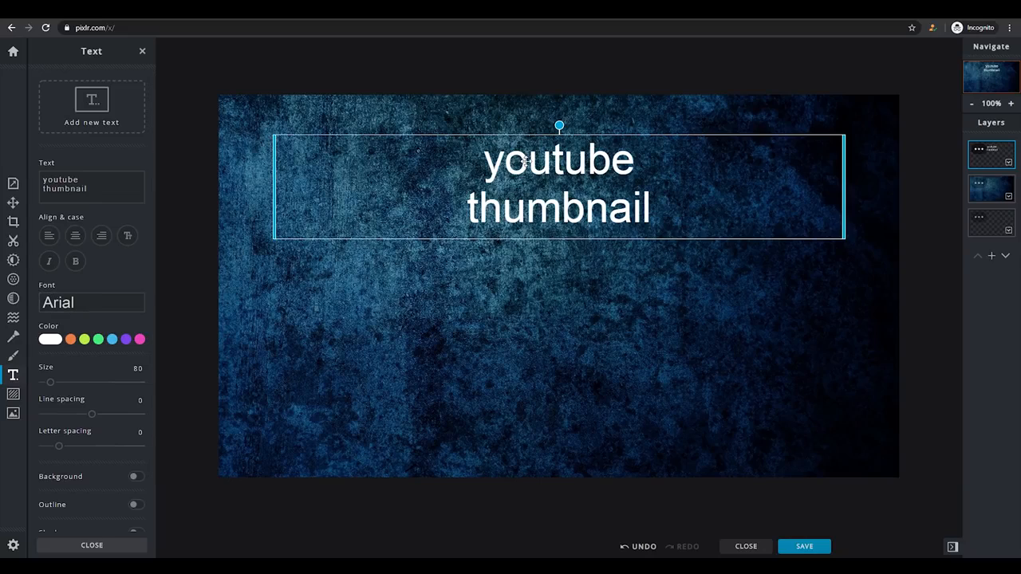
# - Change the title text's font from the font list to Daddy Day
pyautogui.click(96, 303)
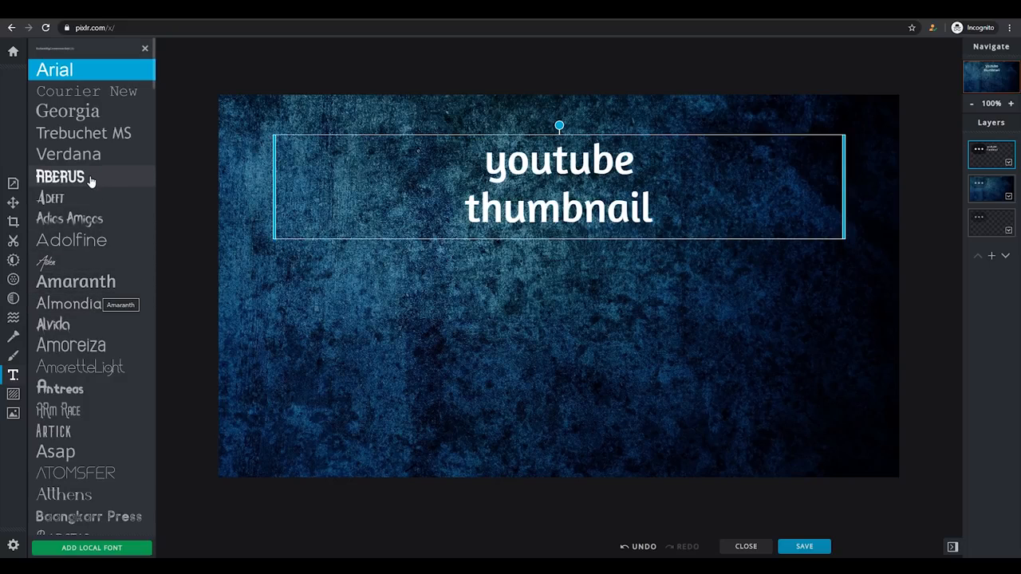
pyautogui.moveTo(154, 88); pyautogui.dragTo(146, 209)
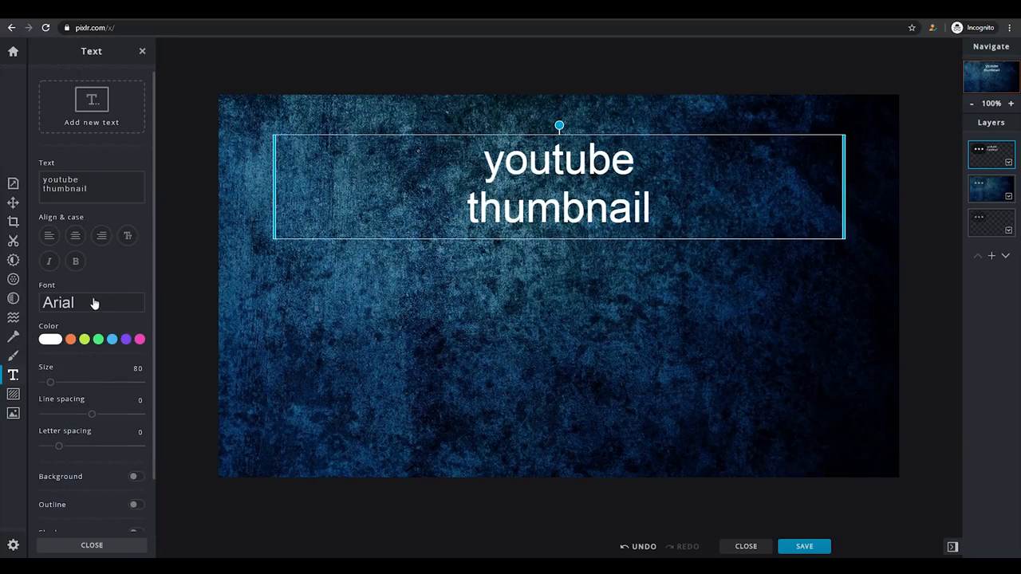
pyautogui.click(96, 303)
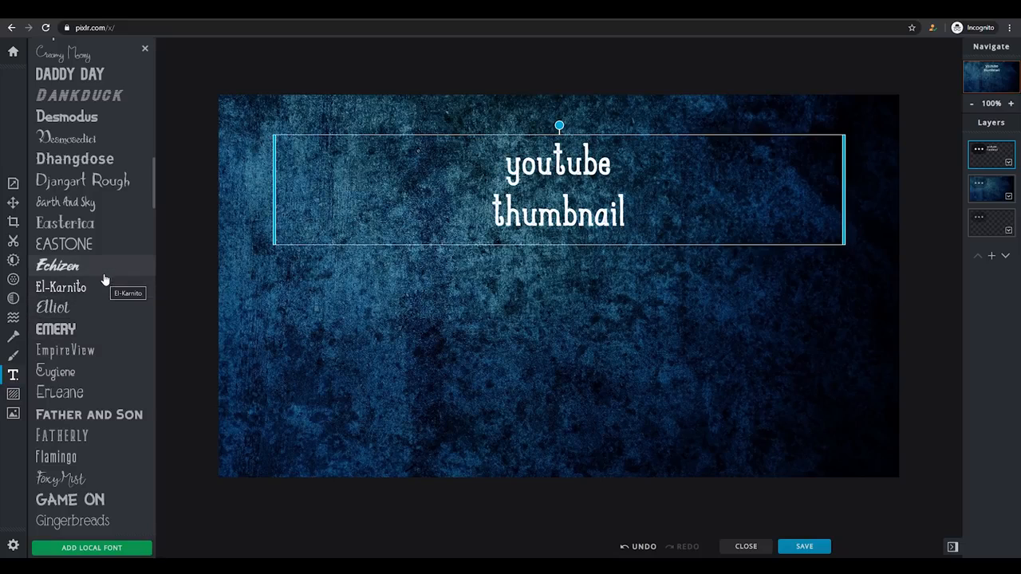
pyautogui.click(93, 74)
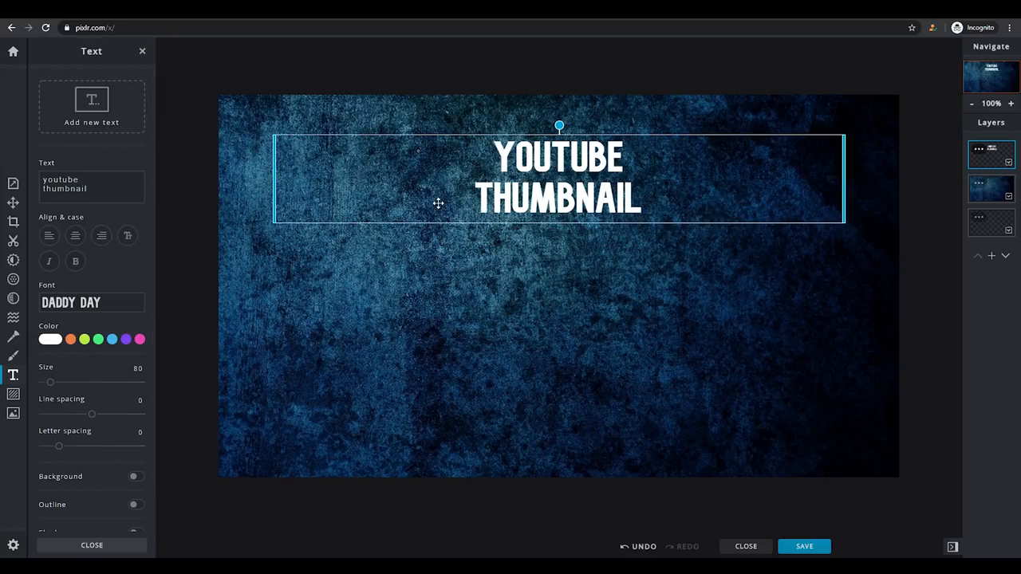
# - Enlarge the title text to size 152 and move it up close to the canvas's upper edge
pyautogui.moveTo(517, 186); pyautogui.dragTo(516, 168)
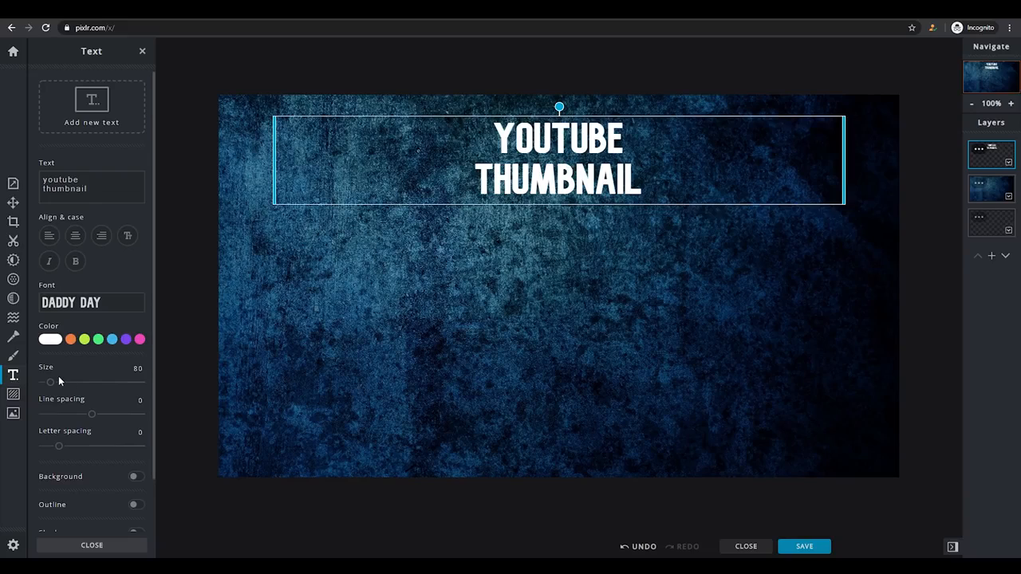
pyautogui.click(139, 368)
pyautogui.moveTo(51, 385); pyautogui.dragTo(56, 384)
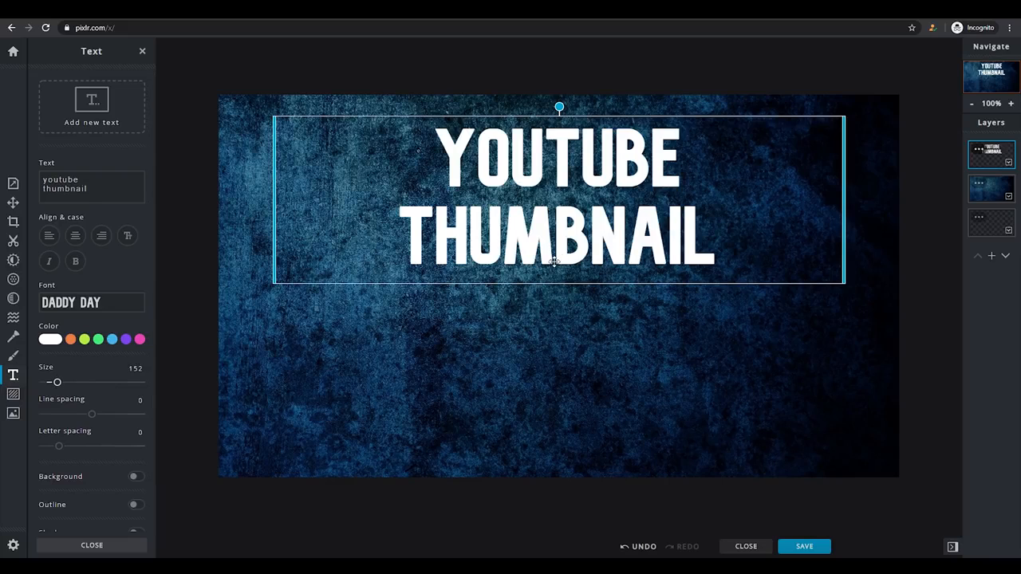
pyautogui.moveTo(585, 248)
pyautogui.mouseDown()
pyautogui.moveTo(563, 243)
pyautogui.moveTo(593, 239)
pyautogui.moveTo(580, 232)
pyautogui.mouseUp()
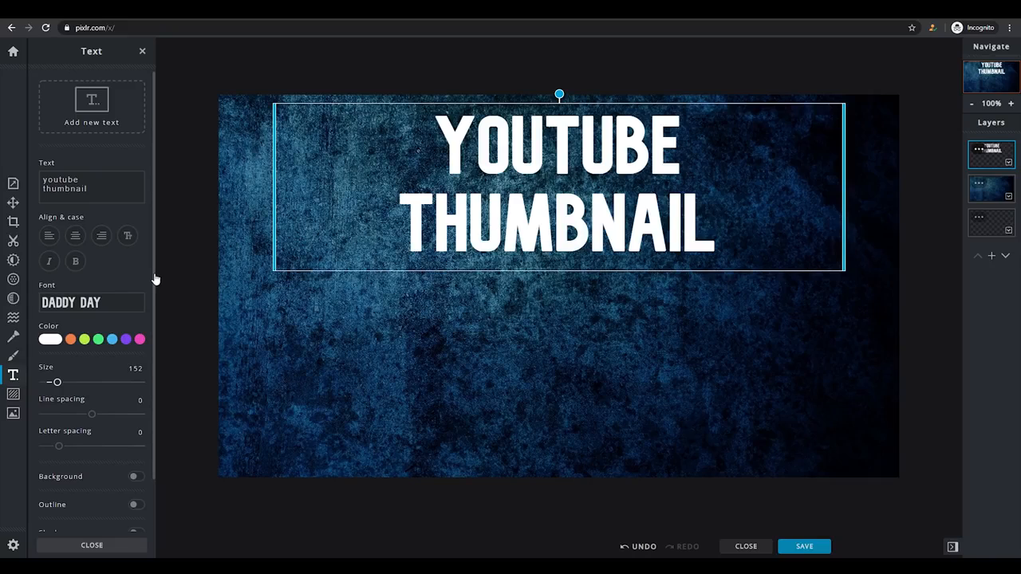
# - Enable an outline on the title text, set the outline color to black, and finish editing the text
pyautogui.moveTo(155, 280); pyautogui.dragTo(155, 326)
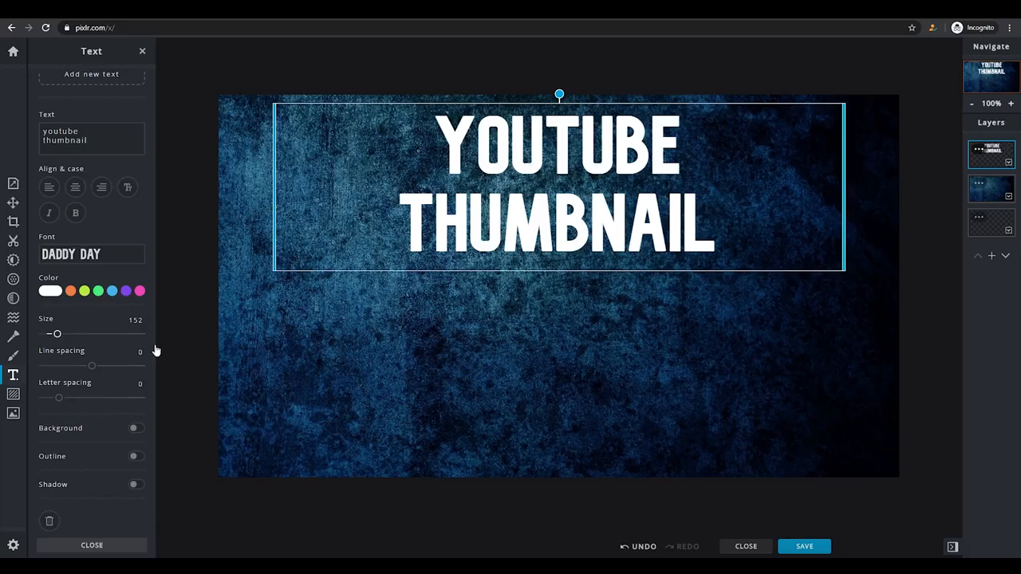
pyautogui.scroll(-1, 150, 359)
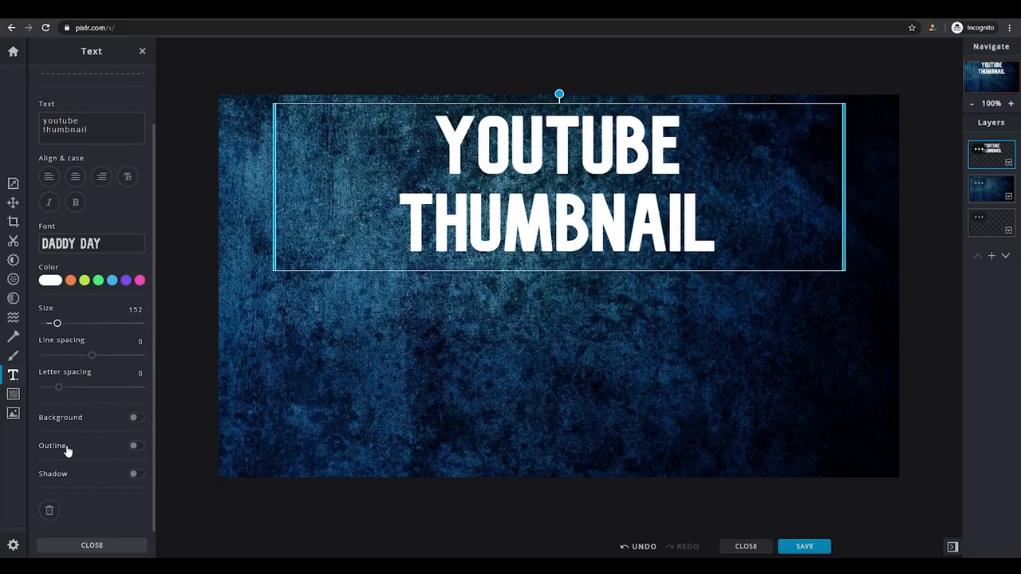
pyautogui.click(134, 448)
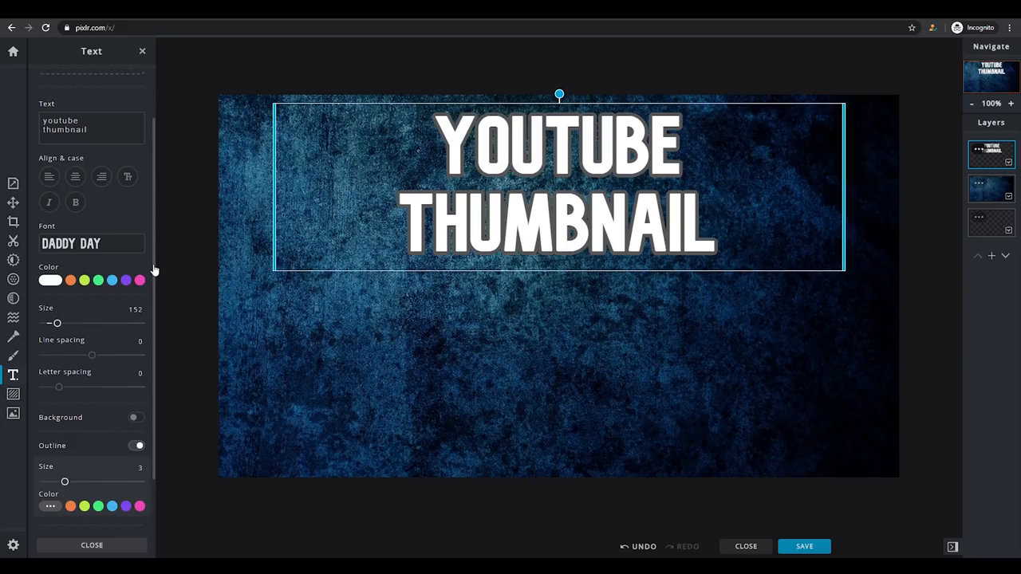
pyautogui.moveTo(153, 268); pyautogui.dragTo(145, 343)
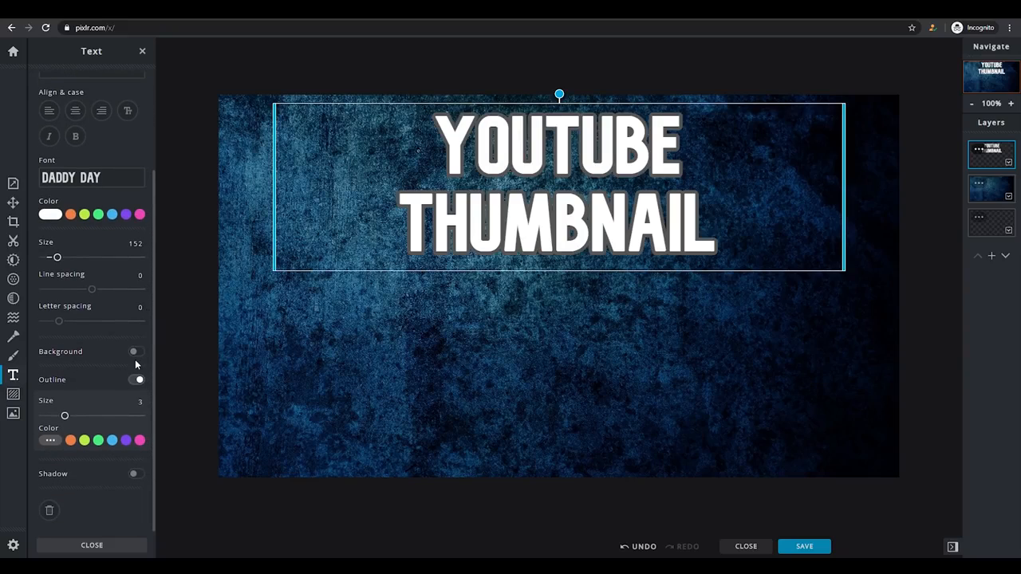
pyautogui.click(50, 442)
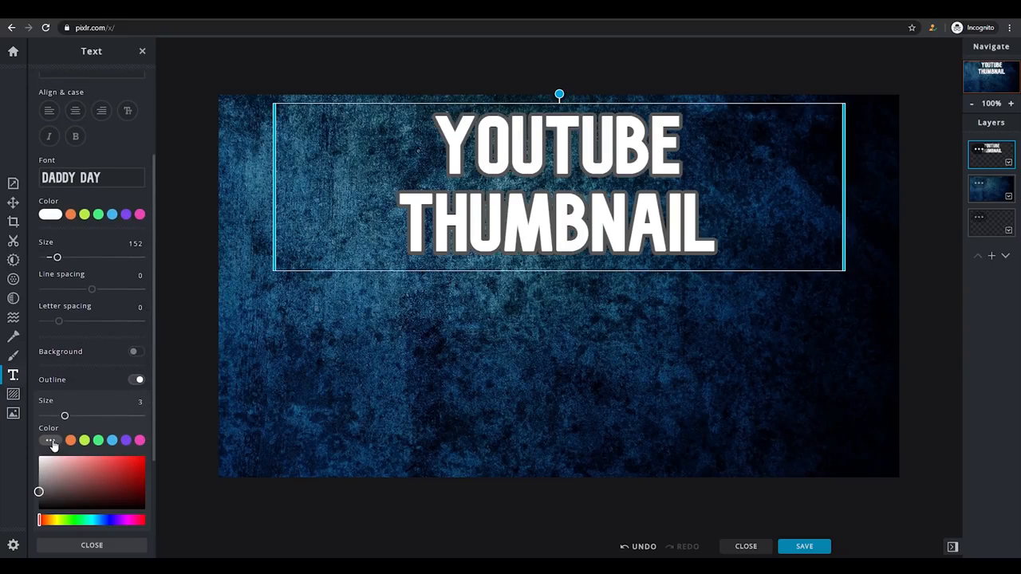
pyautogui.click(50, 442)
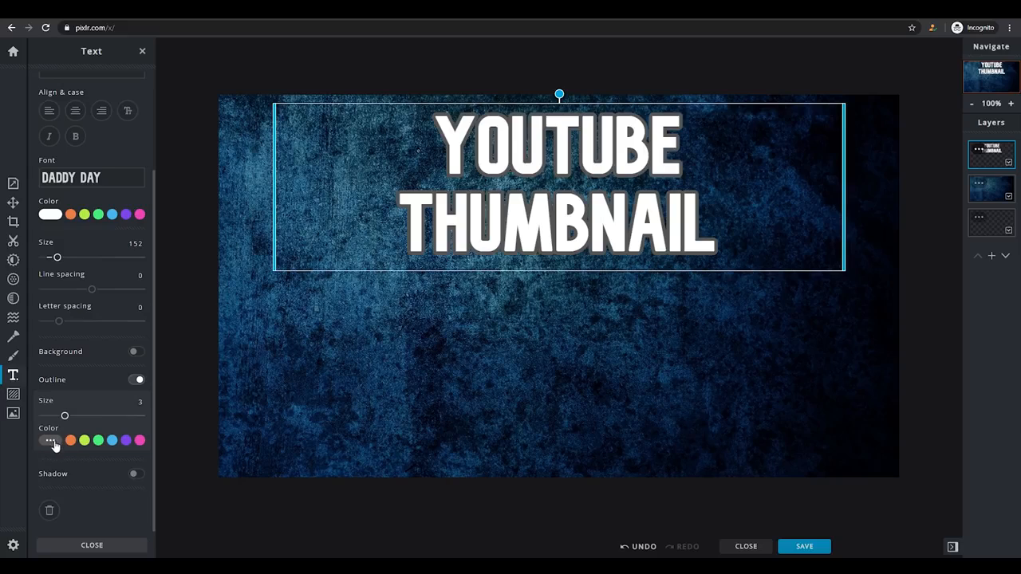
pyautogui.click(50, 443)
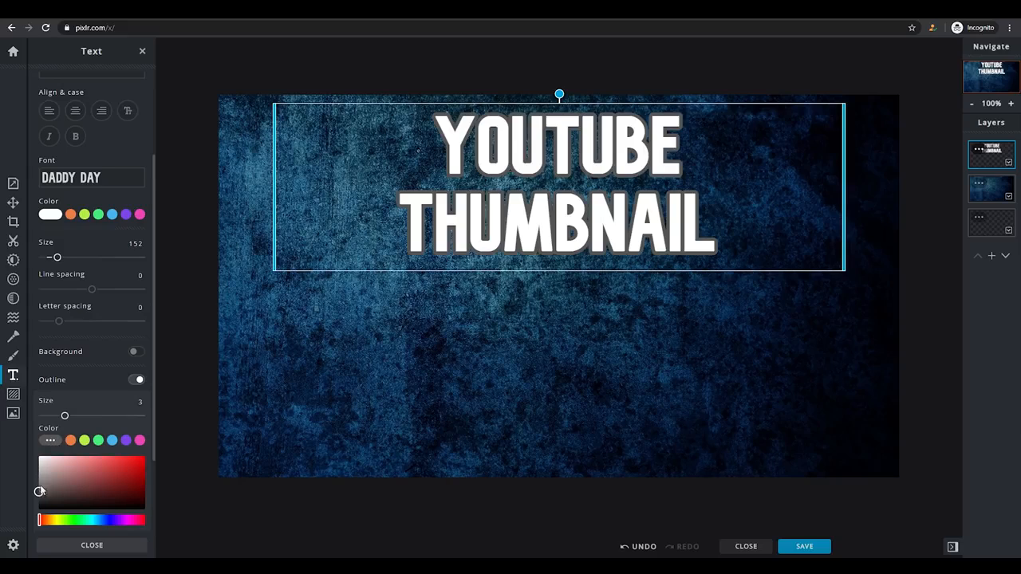
pyautogui.moveTo(38, 493); pyautogui.dragTo(149, 521)
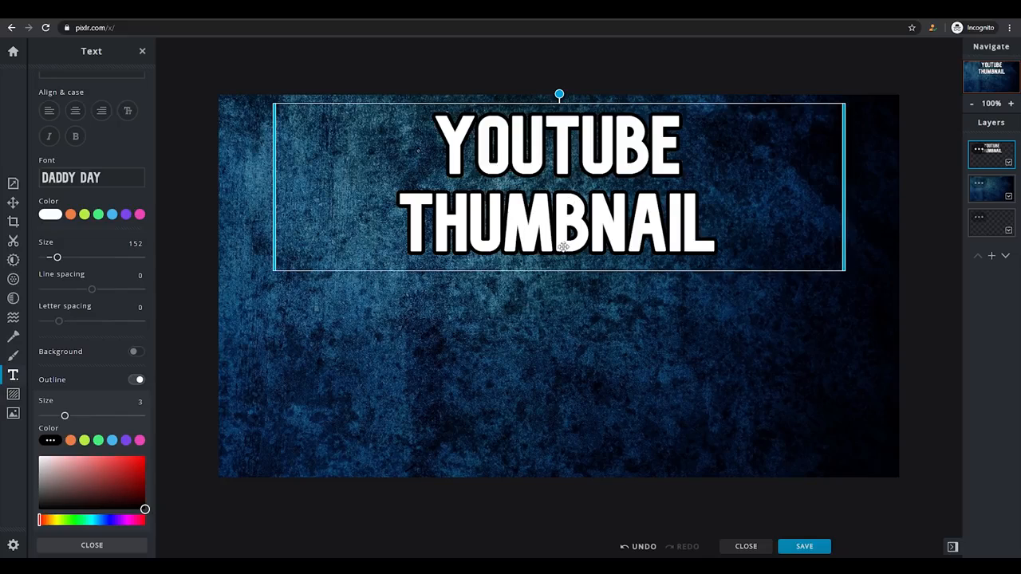
pyautogui.scroll(-1, 147, 505)
pyautogui.scroll(-1, 142, 519)
pyautogui.scroll(1, 145, 502)
pyautogui.scroll(3, 147, 479)
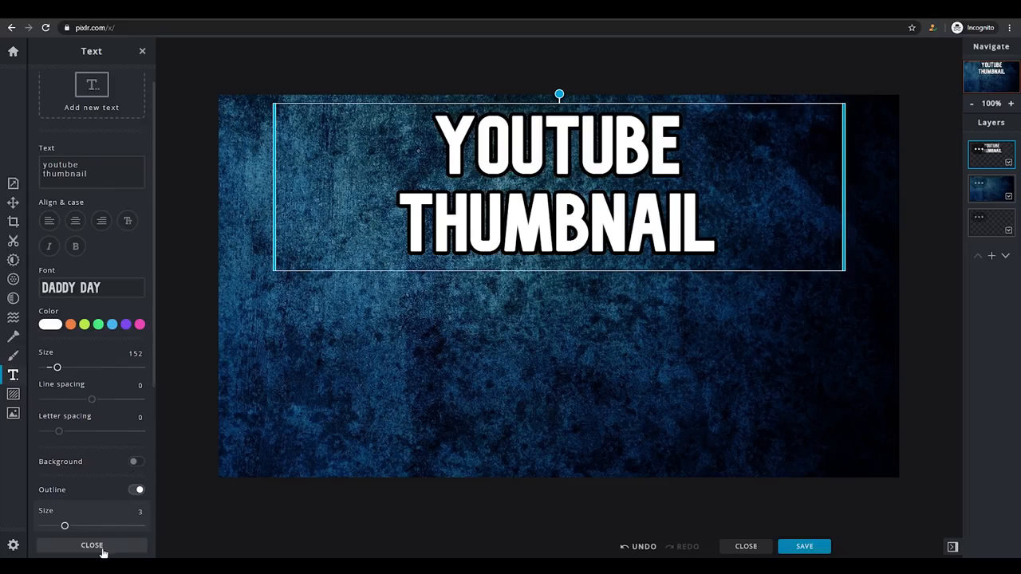
pyautogui.click(92, 546)
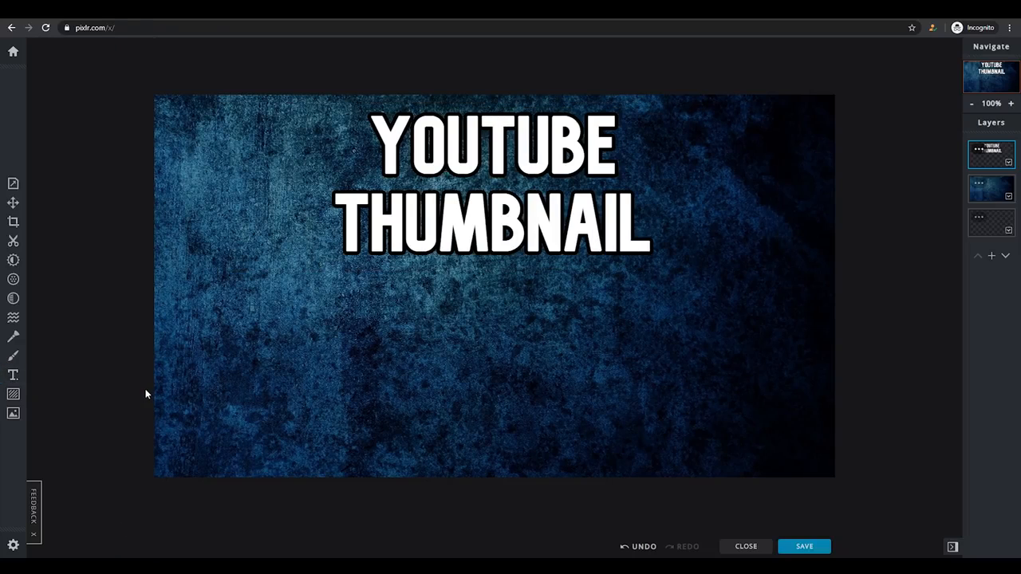
# - Apply a Blur filter of 26 to the blue background image layer
pyautogui.click(14, 281)
pyautogui.click(975, 189)
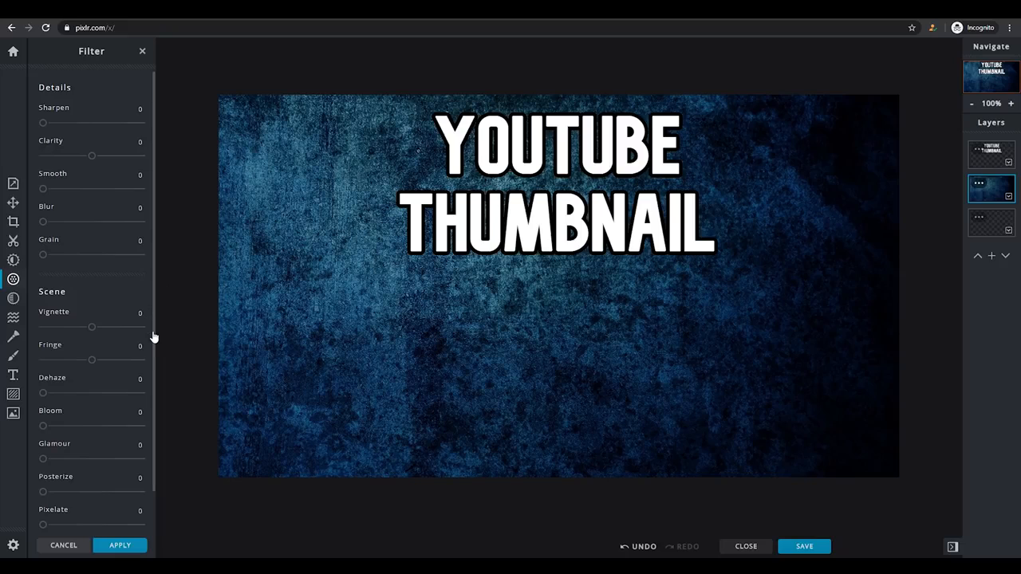
pyautogui.moveTo(43, 223); pyautogui.dragTo(67, 223)
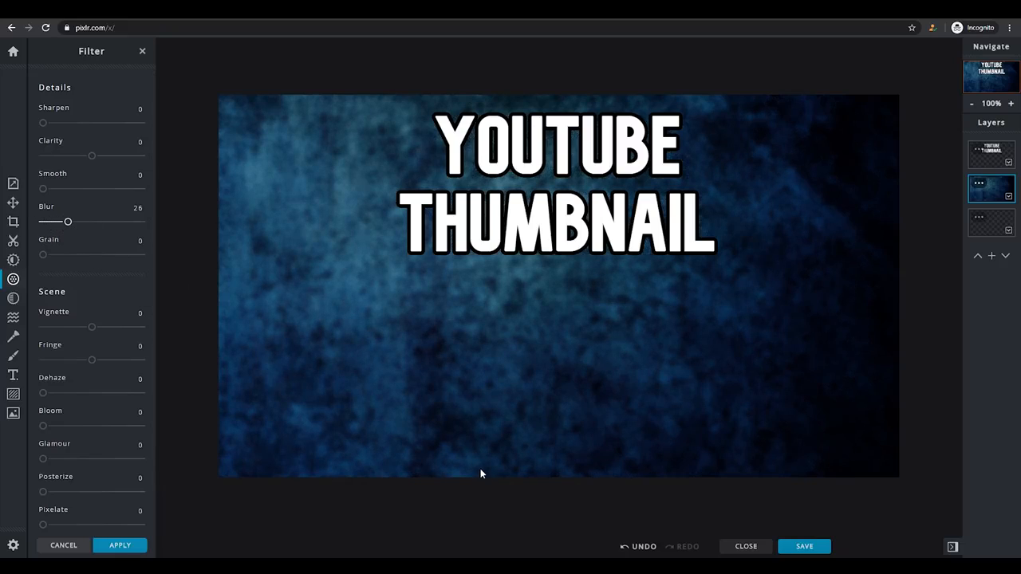
pyautogui.click(120, 545)
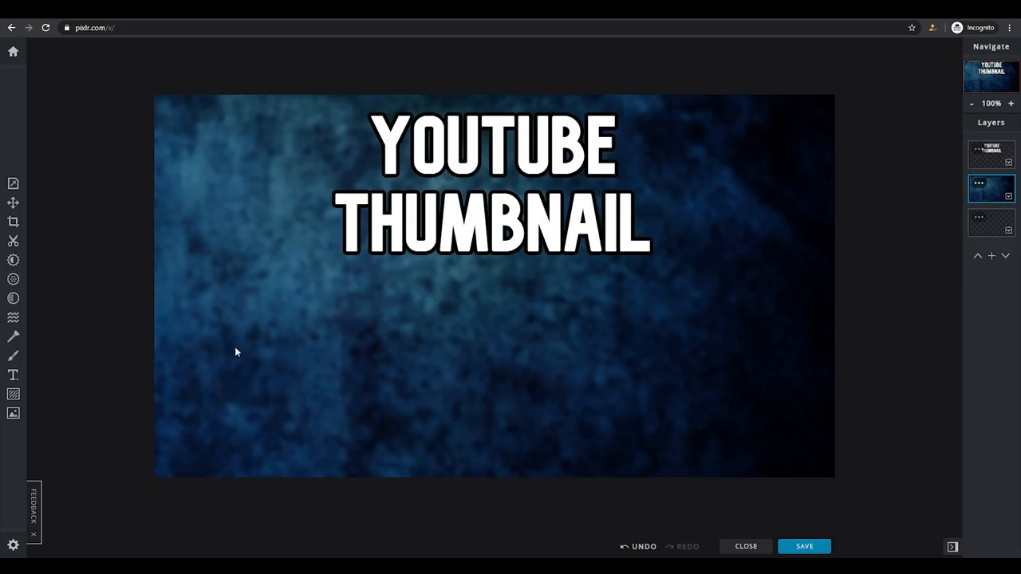
# - Add the skull-faced character image from the computer as a layer in the current document
pyautogui.click(13, 414)
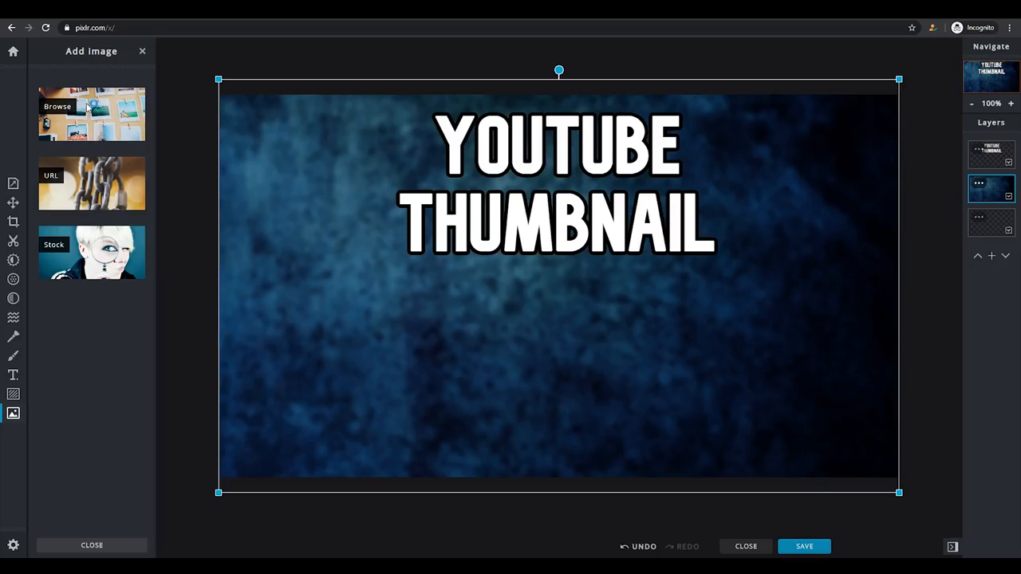
pyautogui.click(89, 105)
pyautogui.click(252, 92)
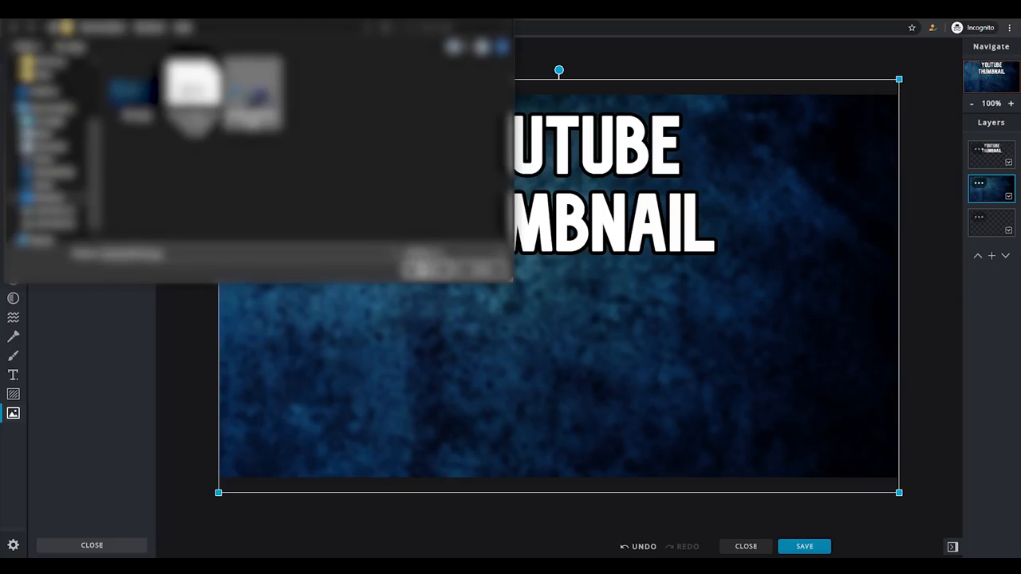
pyautogui.click(415, 270)
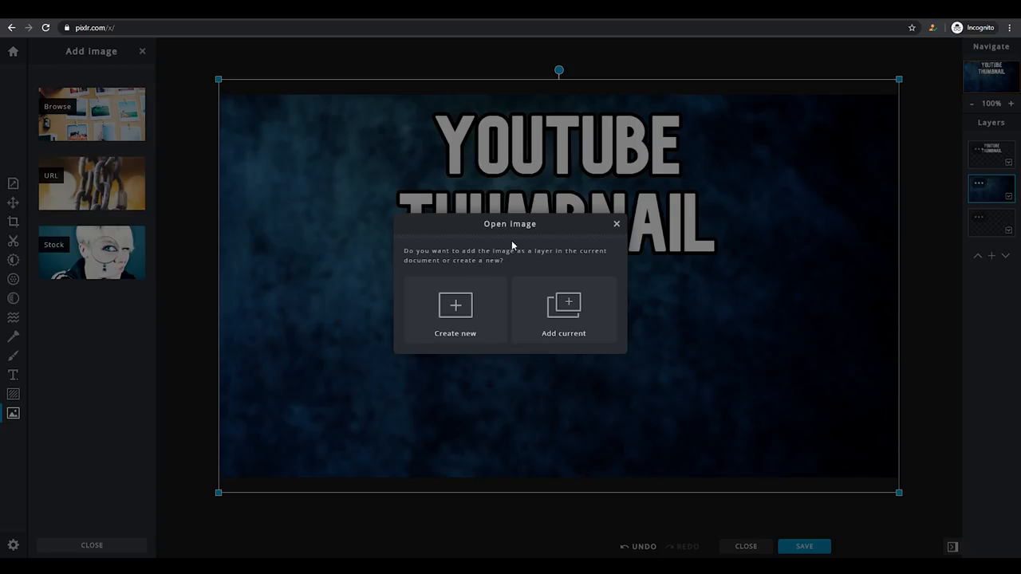
pyautogui.click(564, 310)
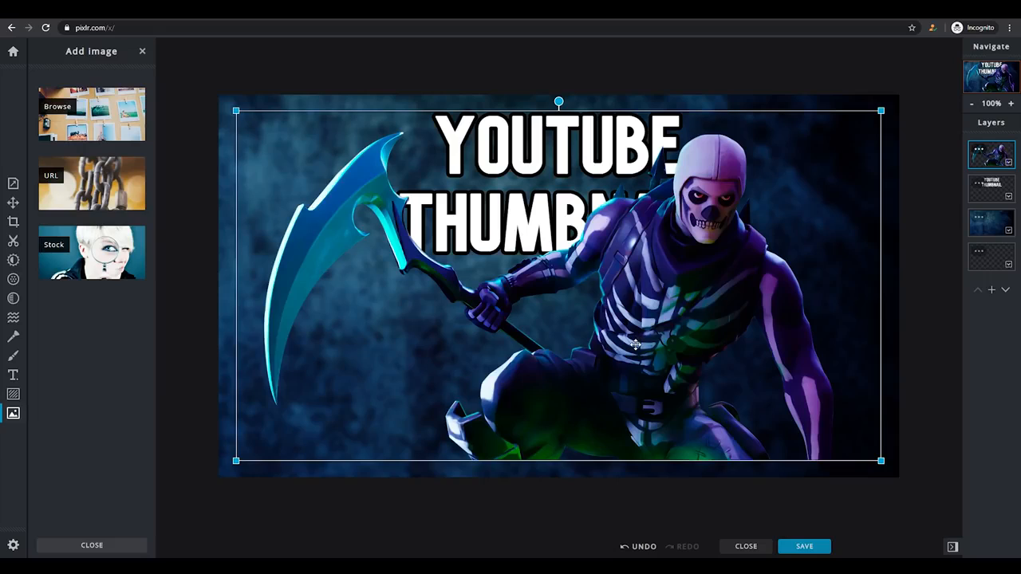
# - Scale down the character image, place it below the title along the canvas's lower edge, and deselect it
pyautogui.moveTo(636, 344); pyautogui.dragTo(633, 361)
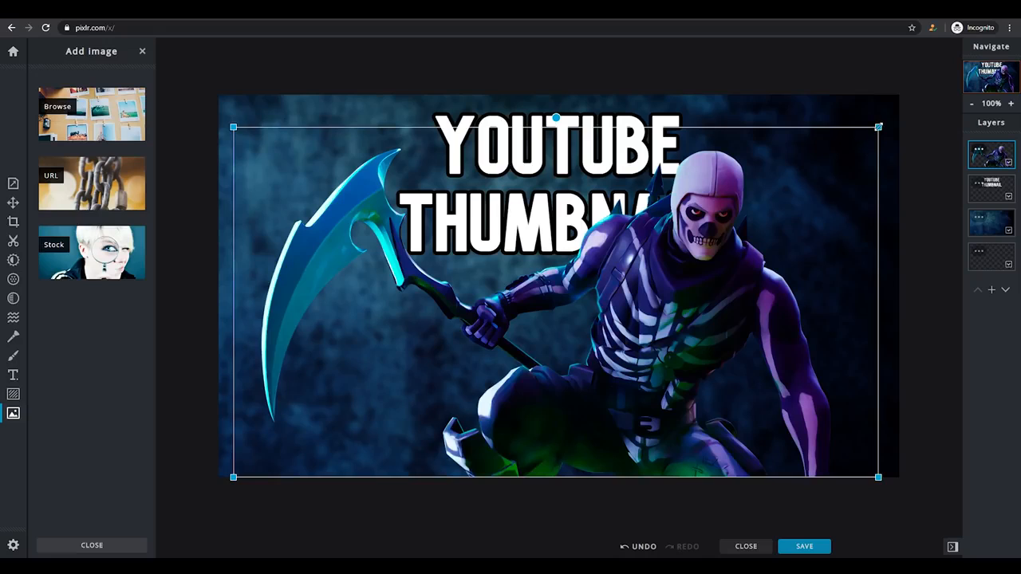
pyautogui.moveTo(879, 127); pyautogui.dragTo(682, 268)
pyautogui.moveTo(523, 341); pyautogui.dragTo(594, 338)
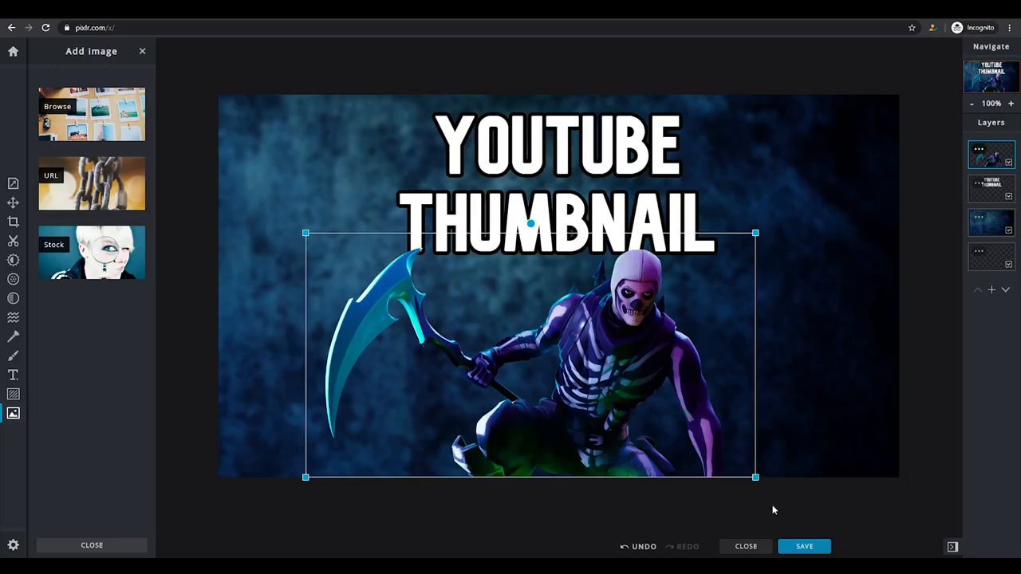
pyautogui.click(198, 373)
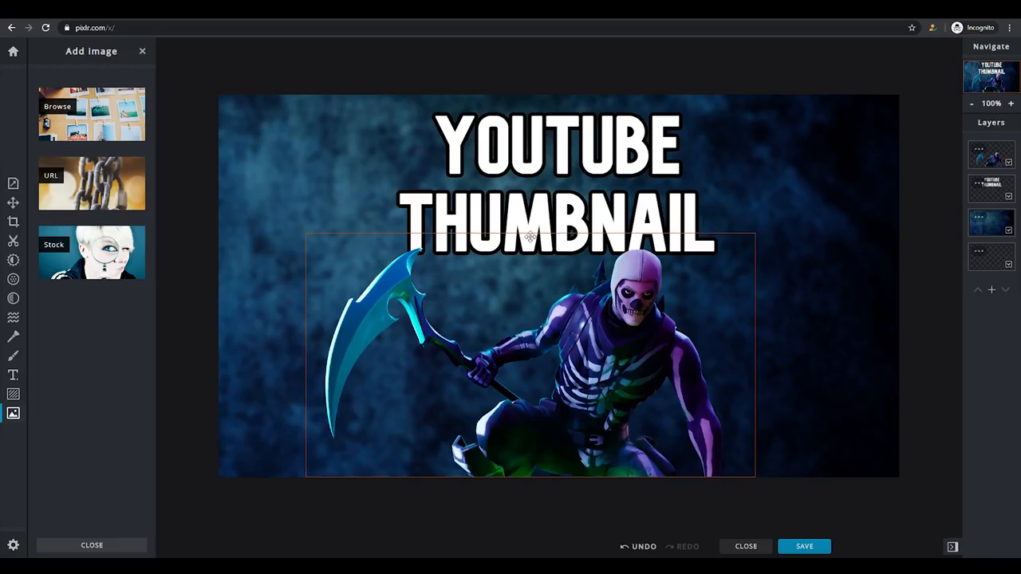
# - Save the finished image as a PNG file named "thumbnail" and download it
pyautogui.click(807, 550)
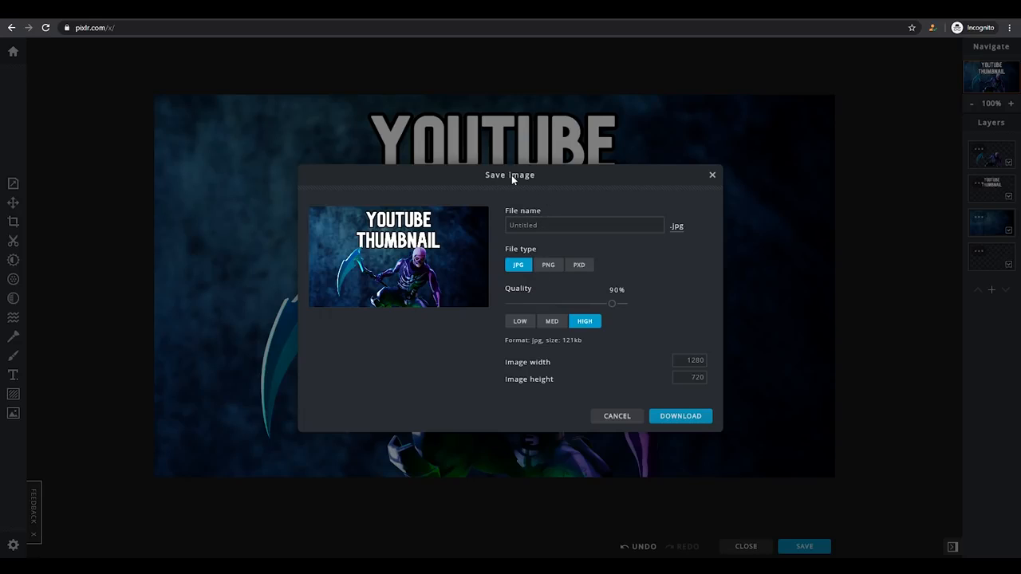
pyautogui.click(553, 223)
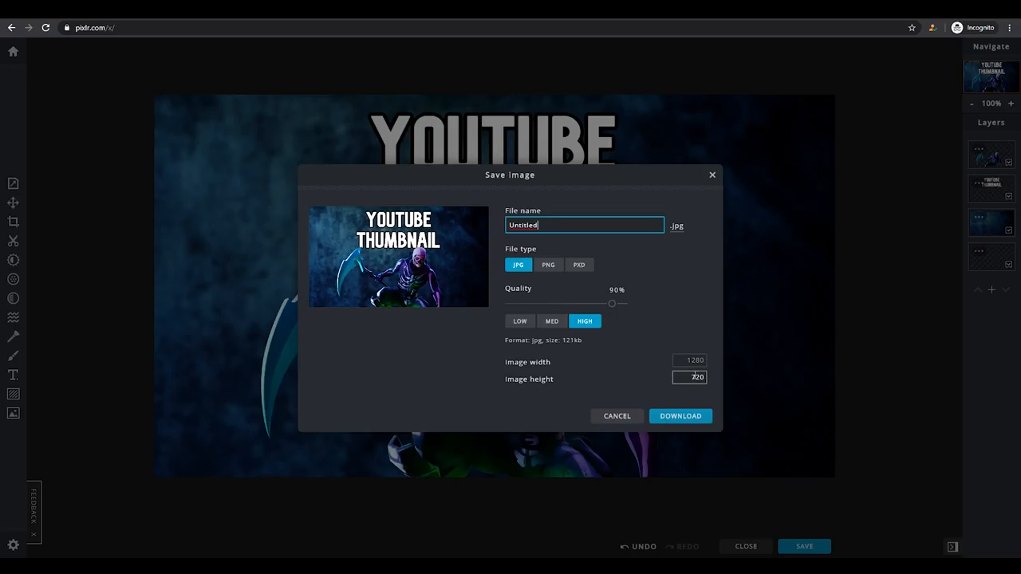
pyautogui.moveTo(567, 225); pyautogui.dragTo(481, 219)
pyautogui.write('thumbnail')
pyautogui.click(490, 221)
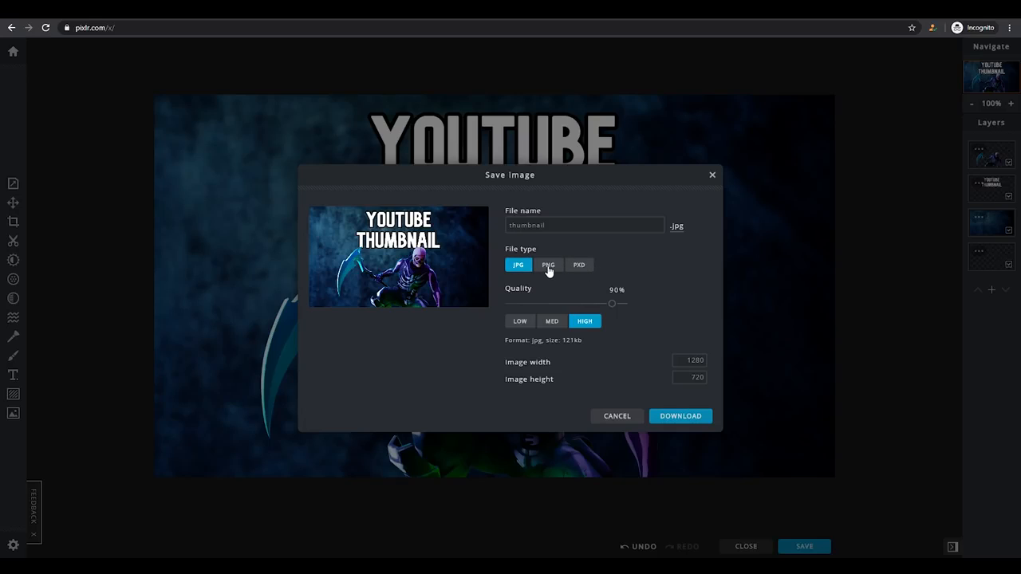
pyautogui.click(548, 267)
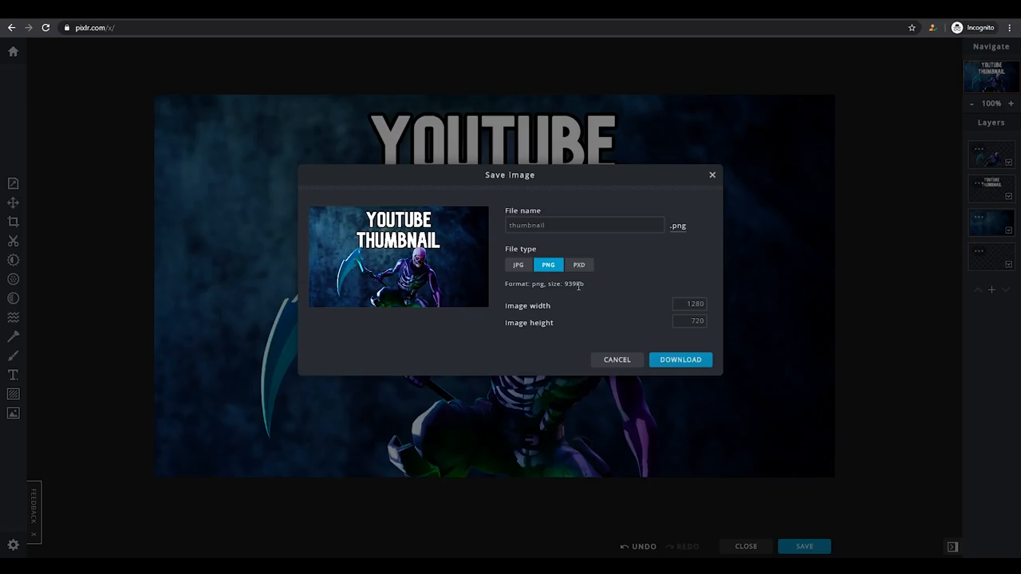
pyautogui.moveTo(564, 284); pyautogui.dragTo(586, 284)
pyautogui.click(585, 284)
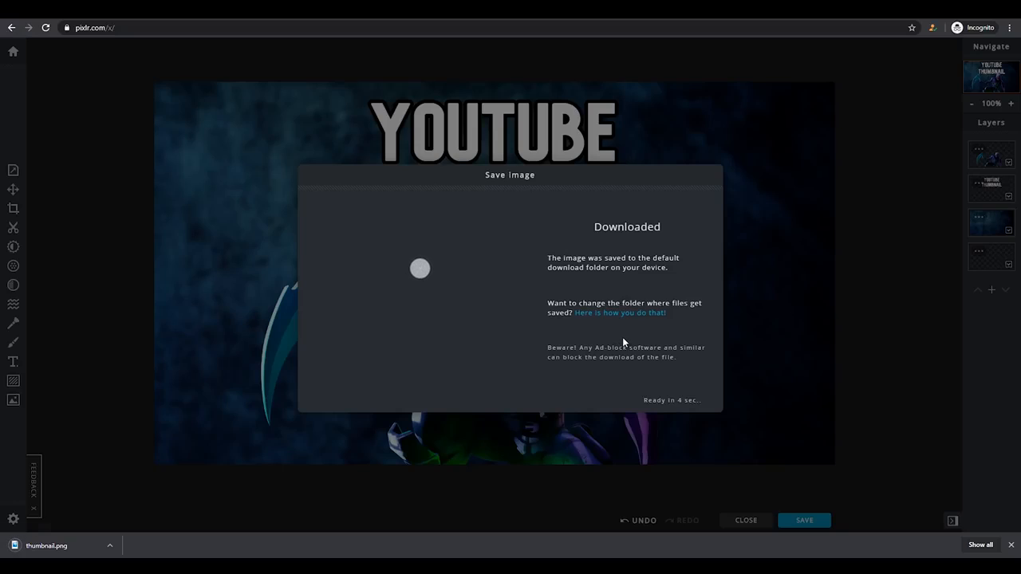
# - Open the downloaded thumbnail.png in Photos and examine the exported image
pyautogui.click(80, 545)
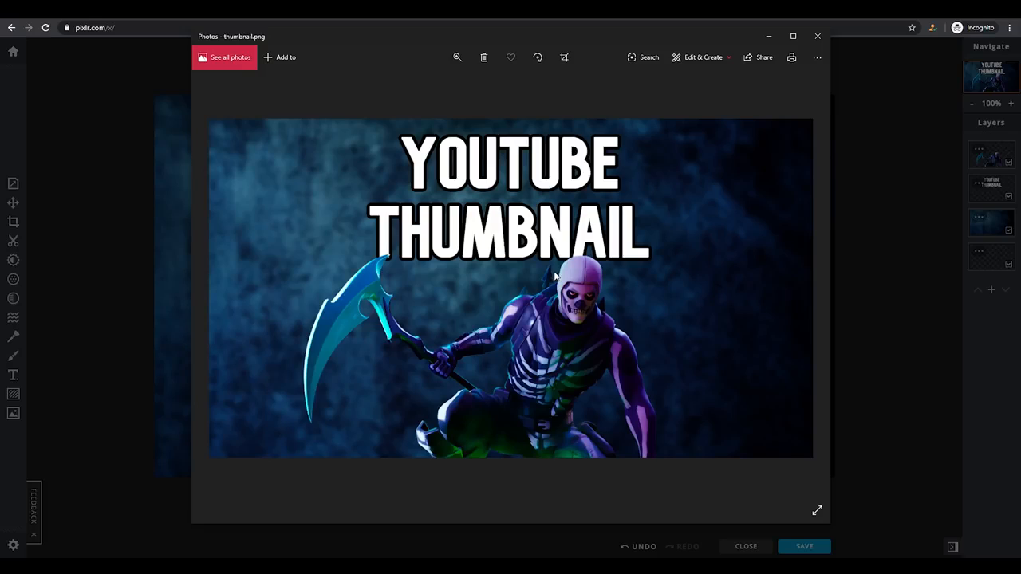
pyautogui.moveTo(469, 41); pyautogui.dragTo(466, 34)
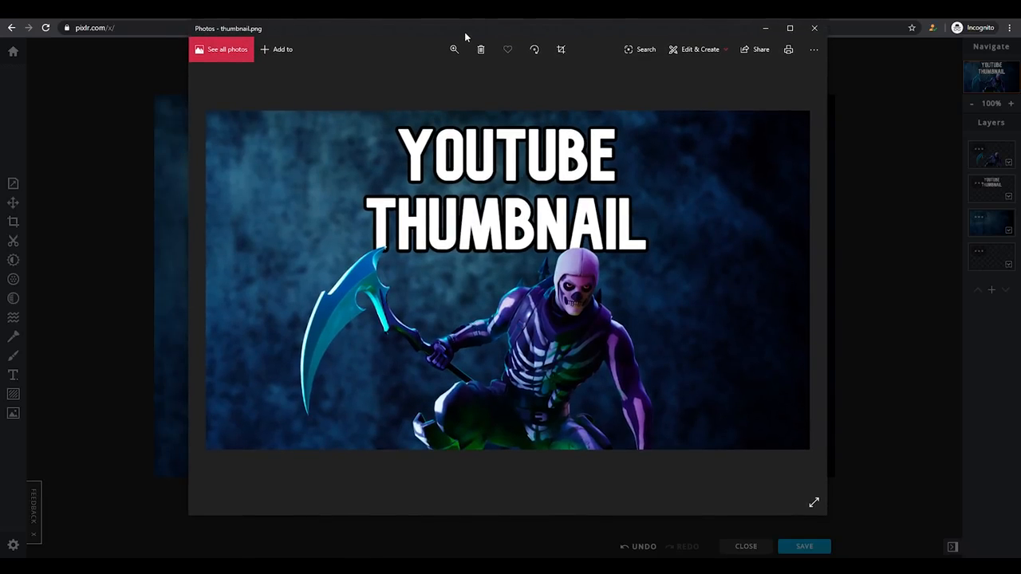
pyautogui.moveTo(465, 36); pyautogui.dragTo(475, 38)
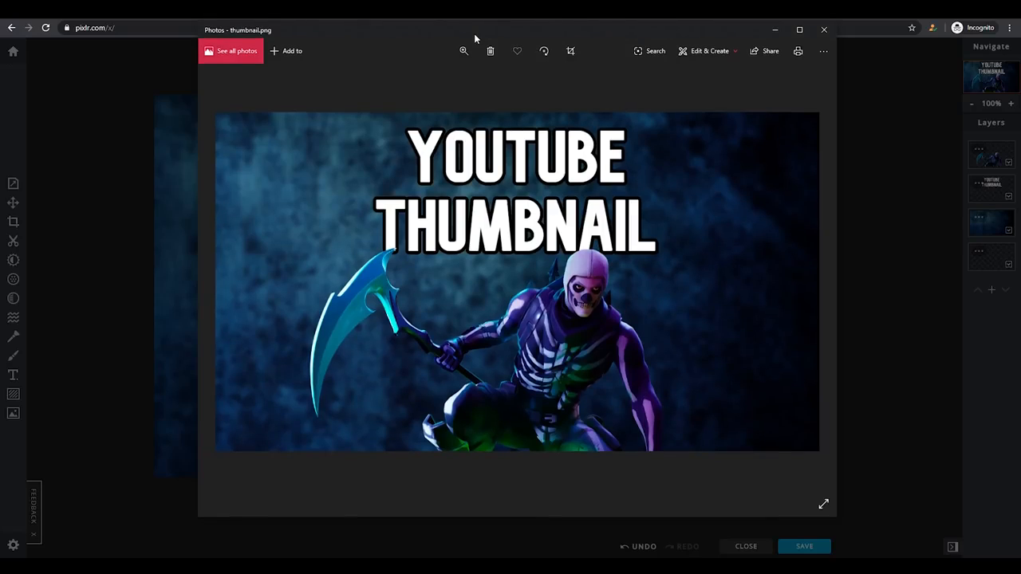
pyautogui.moveTo(474, 33); pyautogui.dragTo(489, 41)
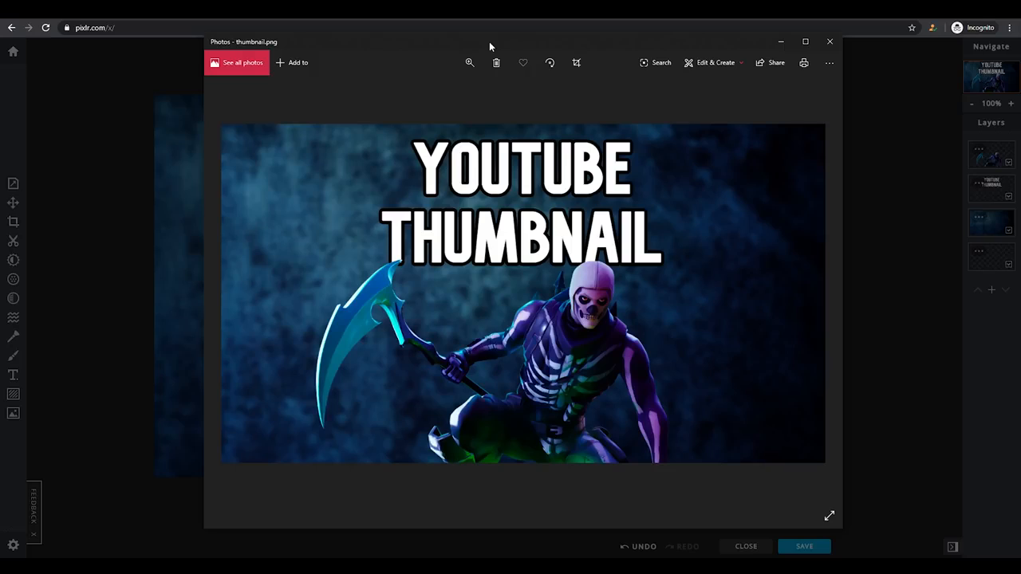